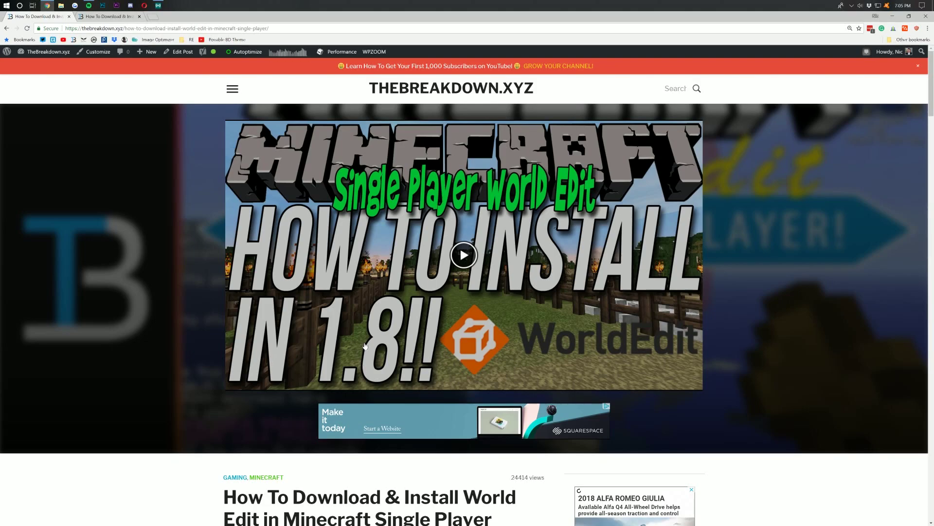
- Download WorldEdit 6.1.8 (for MC 1.12) from the CurseForge project's files list and keep the jar file
{"action": "scroll", "coordinate": [365, 341], "scroll_direction": "down", "scroll_amount": 9}
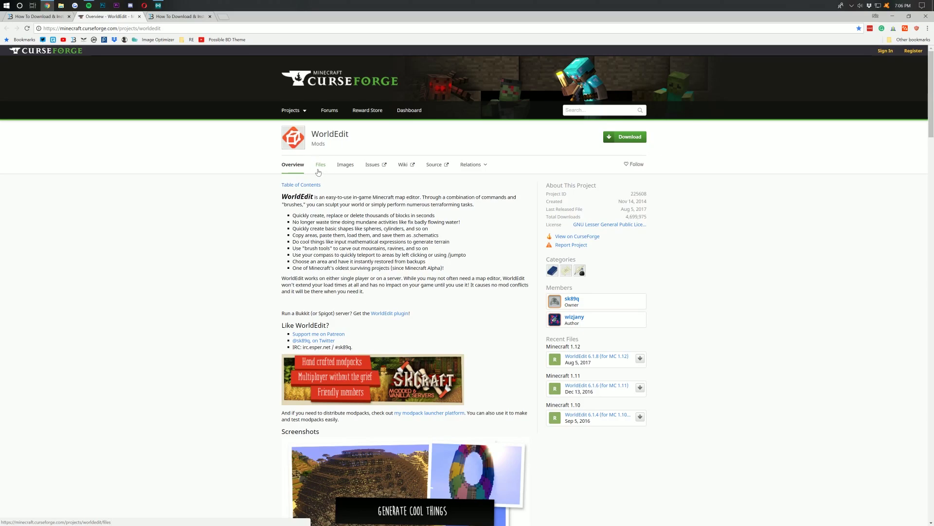
{"action": "left_click", "coordinate": [319, 172]}
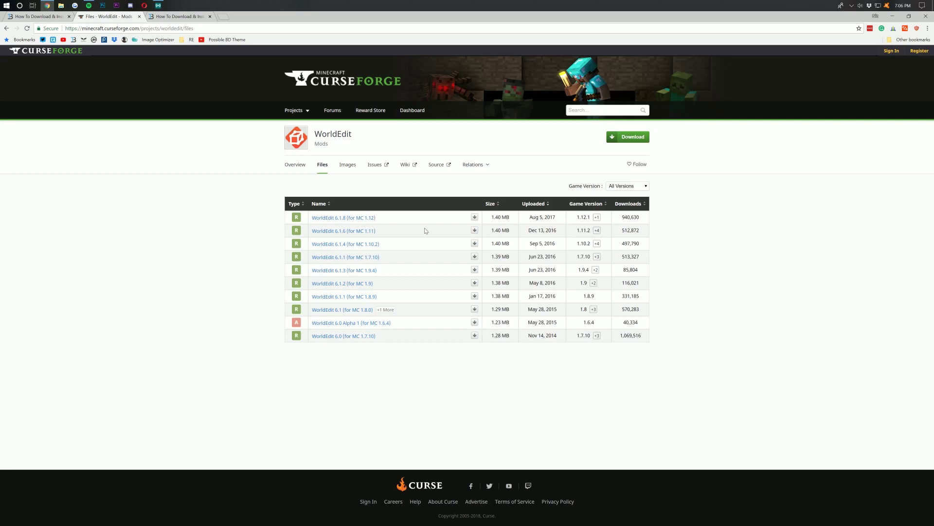
{"action": "left_click", "coordinate": [473, 220]}
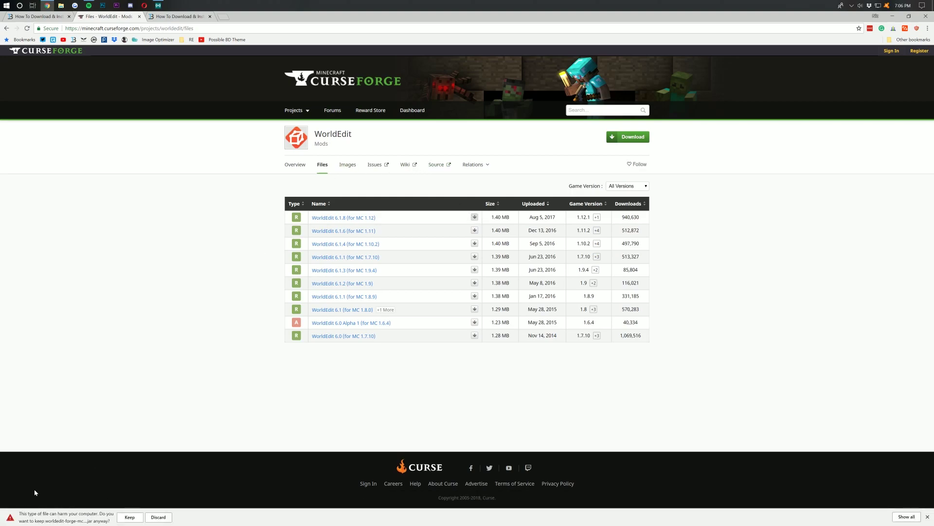
{"action": "left_click", "coordinate": [129, 518]}
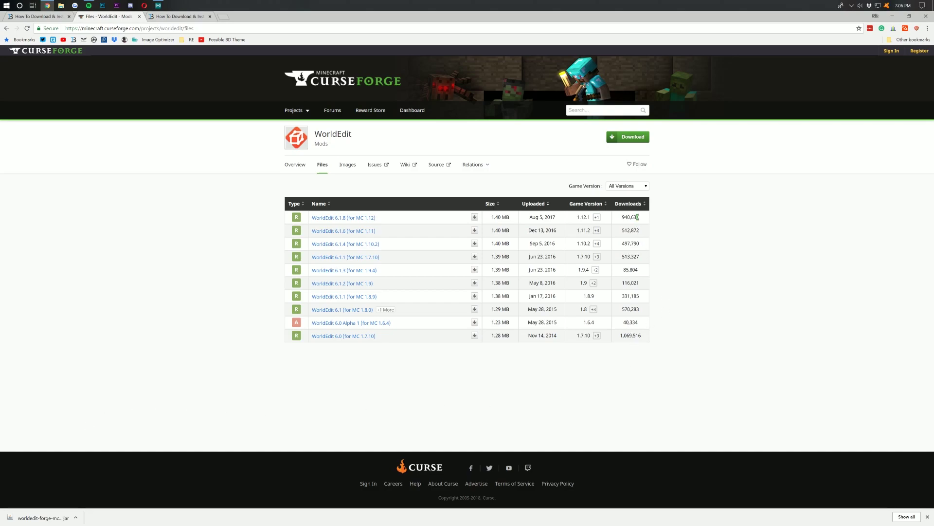
{"action": "left_click_drag", "start_coordinate": [634, 217], "coordinate": [621, 223]}
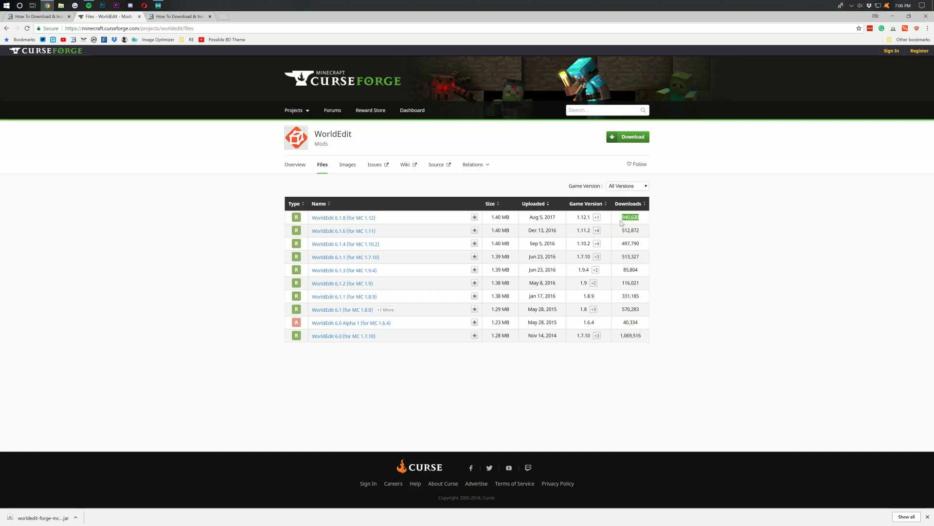
{"action": "left_click", "coordinate": [172, 251]}
- Open the Forge download site through the Forge installation article
{"action": "left_click", "coordinate": [178, 16]}
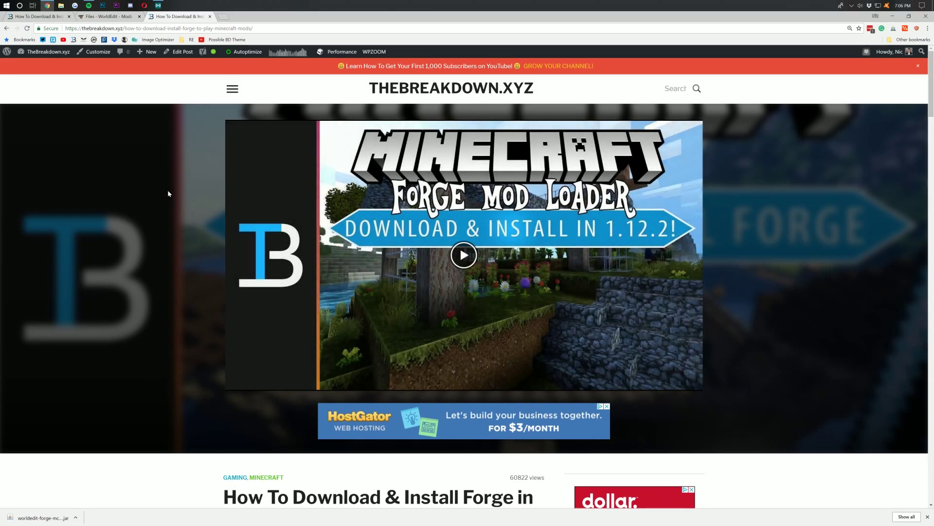
{"action": "scroll", "coordinate": [167, 194], "scroll_direction": "down", "scroll_amount": 9}
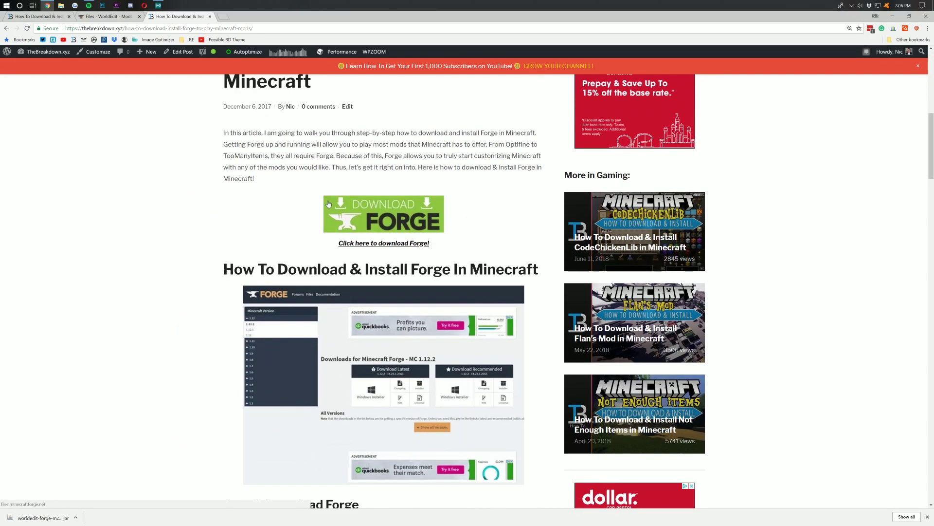
{"action": "left_click", "coordinate": [369, 219]}
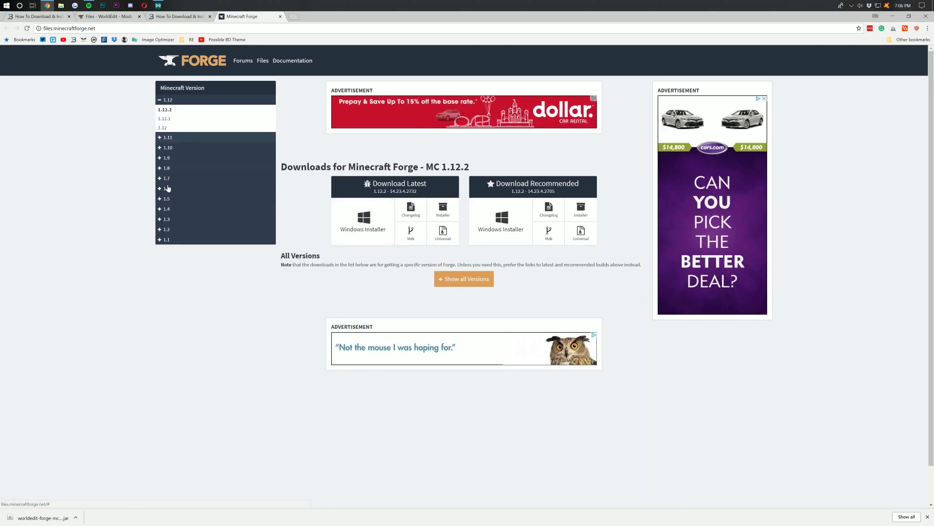
{"action": "left_click", "coordinate": [166, 170]}
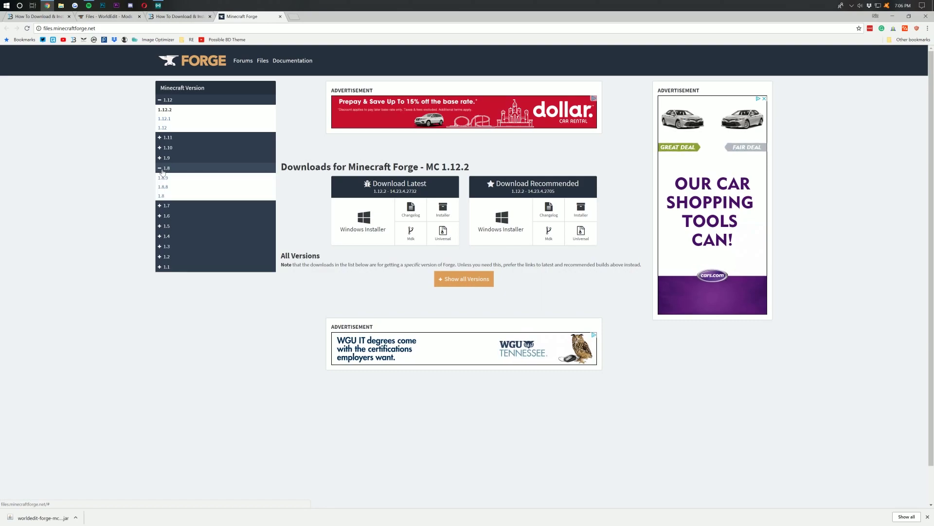
{"action": "left_click", "coordinate": [166, 169]}
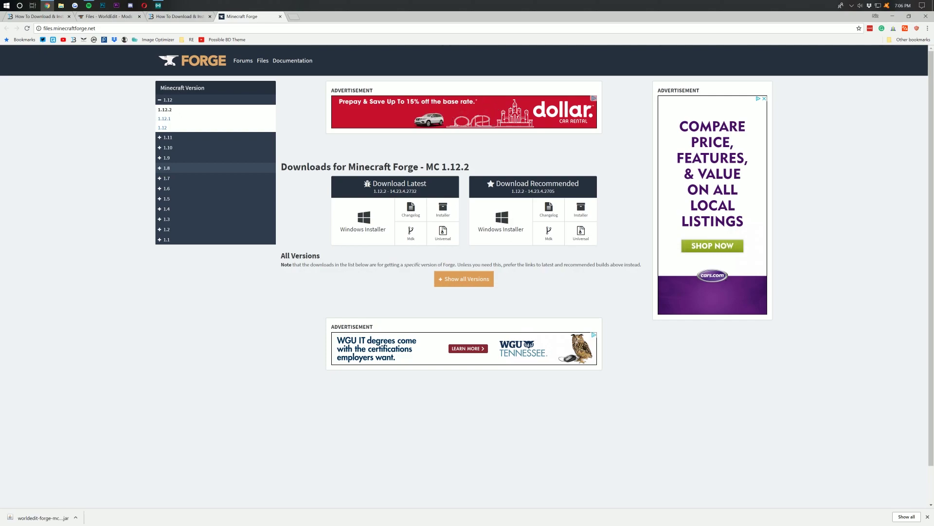
{"action": "double_click", "coordinate": [165, 109]}
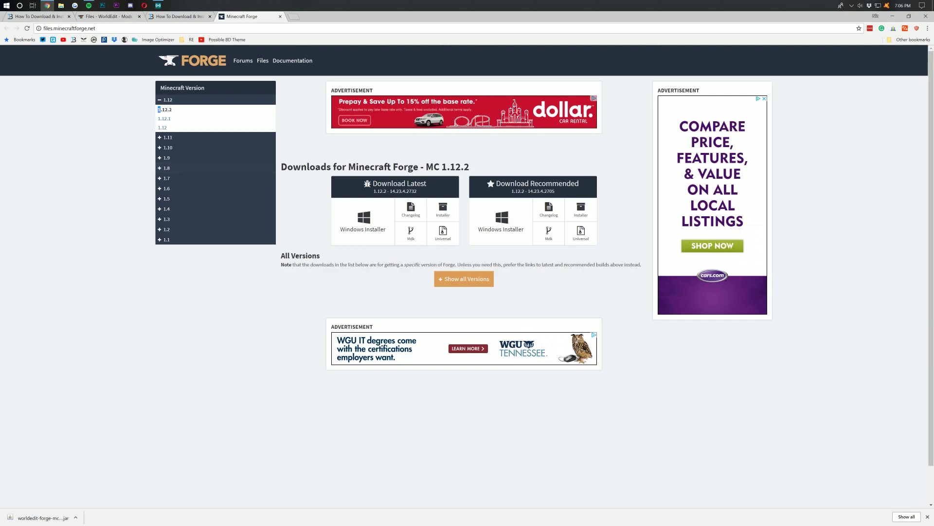
{"action": "left_click", "coordinate": [178, 112]}
{"action": "left_click_drag", "start_coordinate": [482, 166], "coordinate": [434, 167]}
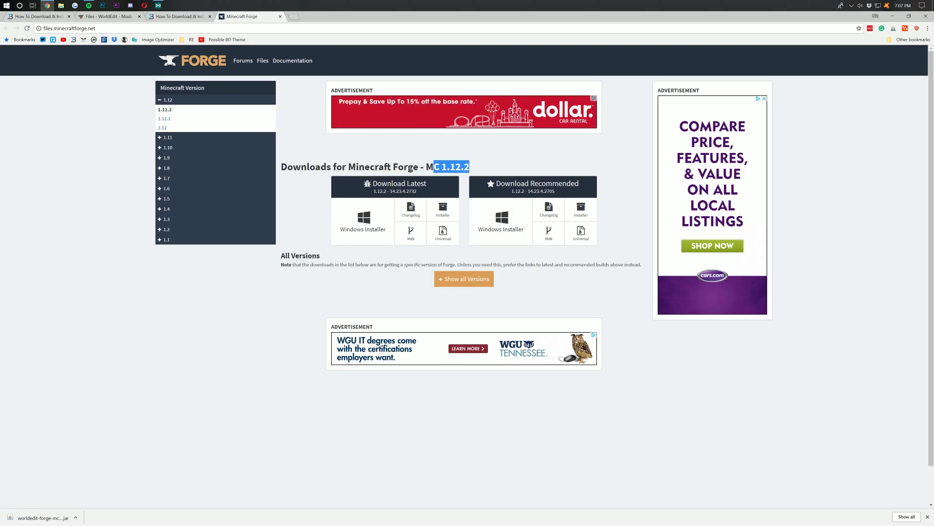
{"action": "left_click", "coordinate": [434, 167]}
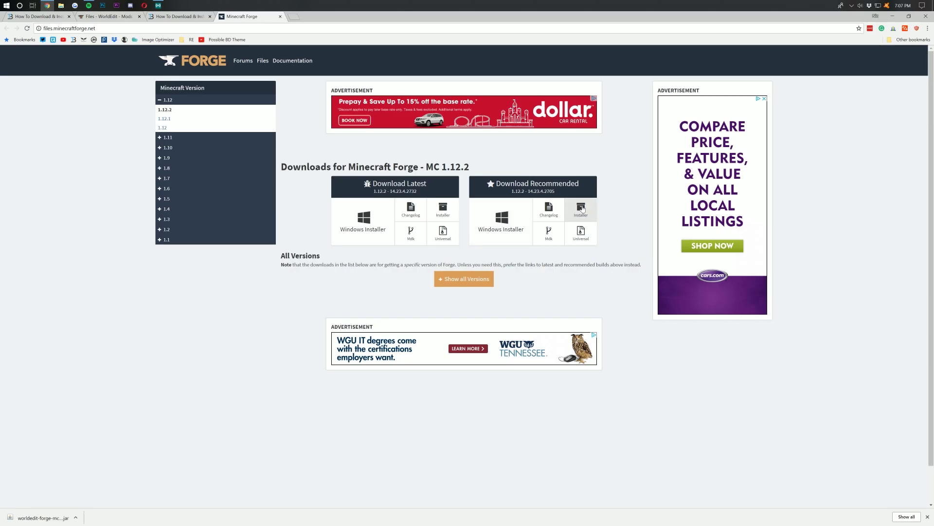
- Download the recommended Forge installer for Minecraft 1.12.2, skip the advertisement page and keep the jar file
{"action": "left_click", "coordinate": [578, 214]}
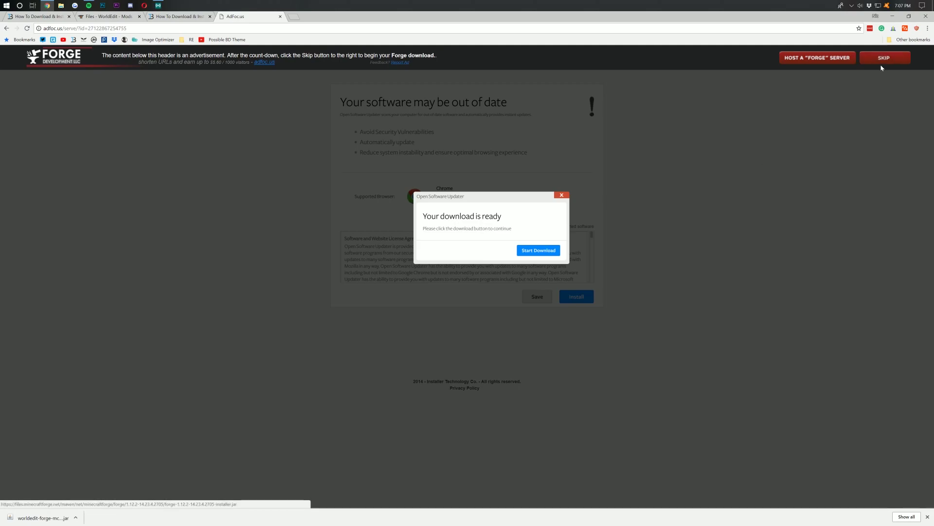
{"action": "left_click", "coordinate": [874, 60]}
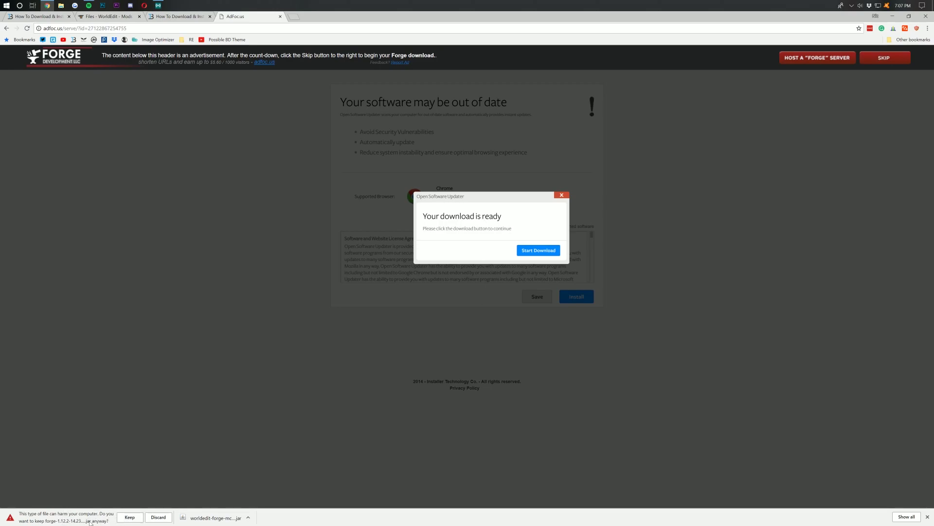
{"action": "left_click", "coordinate": [121, 518]}
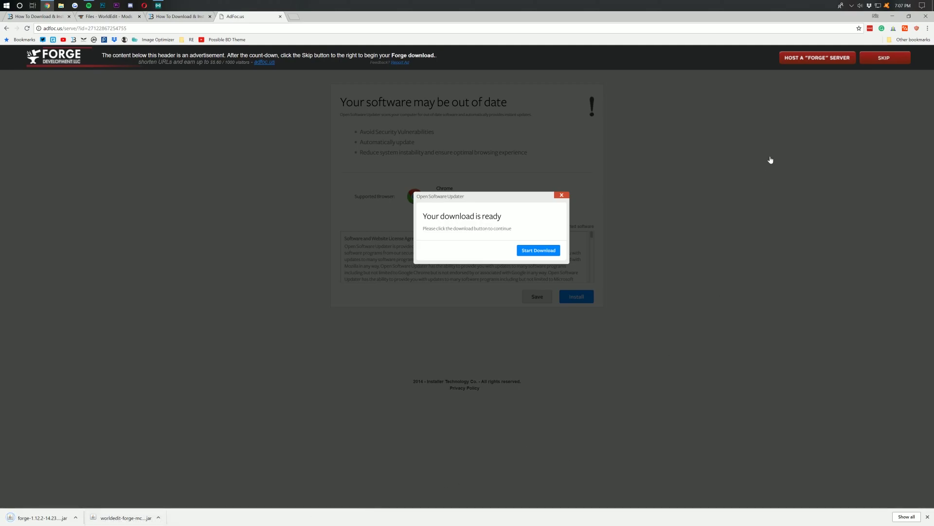
- Minimize the browser and arrange the WorldEdit and Forge jar files side by side on the desktop
{"action": "left_click", "coordinate": [885, 17]}
{"action": "left_click", "coordinate": [893, 16]}
{"action": "left_click", "coordinate": [893, 16]}
{"action": "left_click_drag", "start_coordinate": [132, 158], "coordinate": [368, 132]}
{"action": "left_click_drag", "start_coordinate": [368, 96], "coordinate": [449, 136]}
{"action": "left_click", "coordinate": [491, 257]}
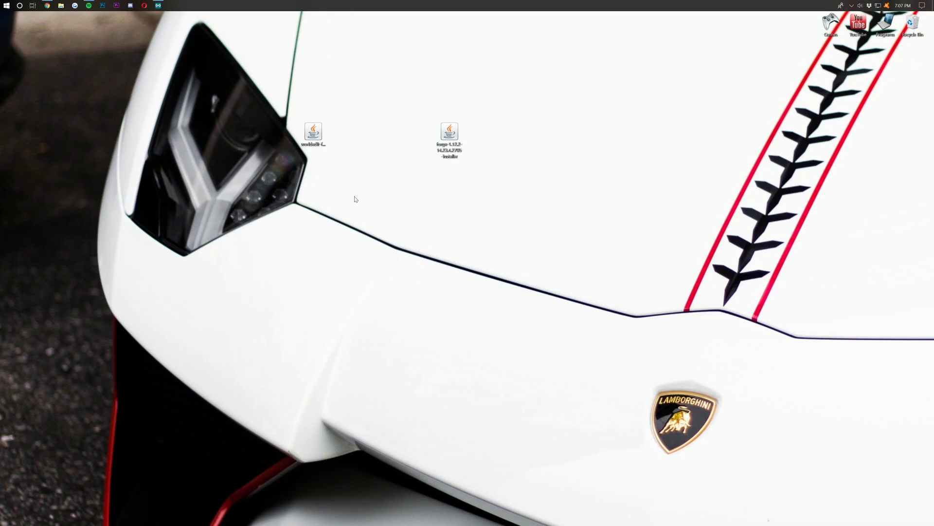
- View the Downloads folder by running "downloads", and close its window
{"action": "key", "text": "super+r"}
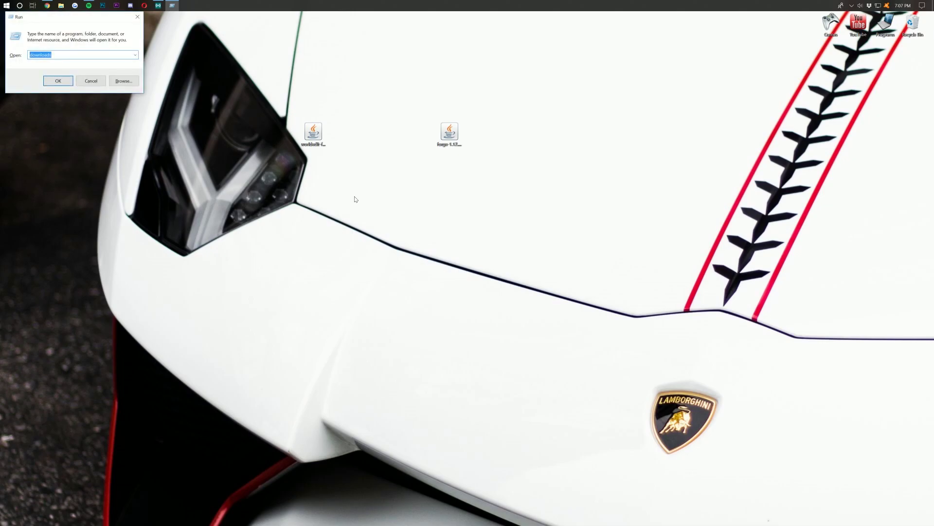
{"action": "left_click_drag", "start_coordinate": [47, 24], "coordinate": [384, 101]}
{"action": "type", "text": "downloads"}
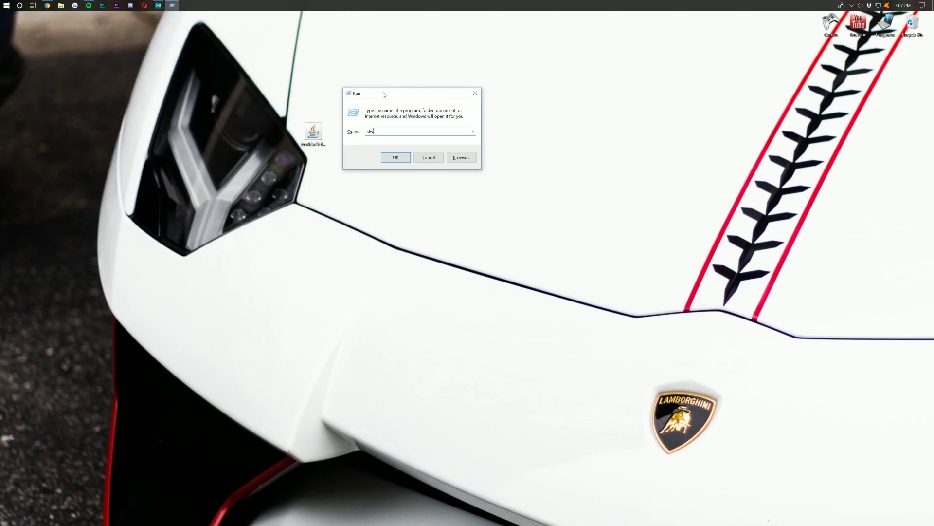
{"action": "key", "text": "Return"}
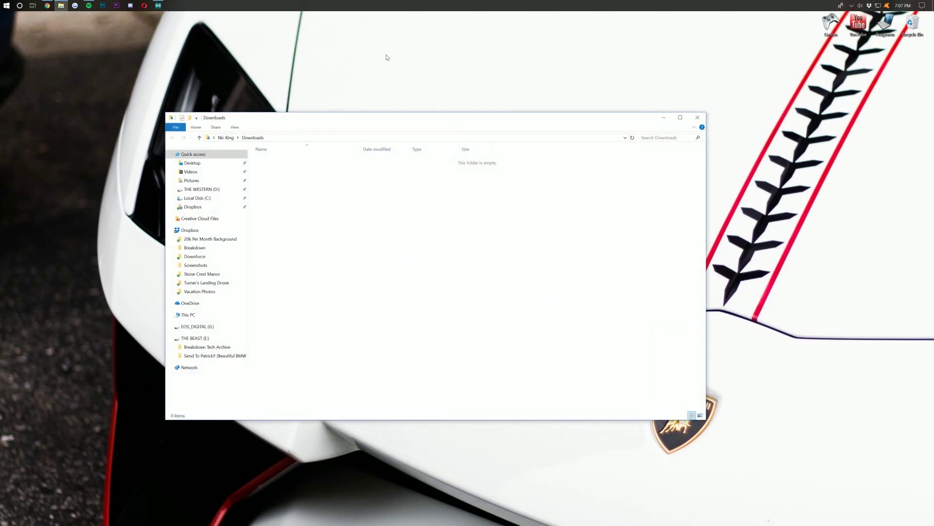
{"action": "left_click_drag", "start_coordinate": [465, 130], "coordinate": [476, 185]}
{"action": "left_click_drag", "start_coordinate": [452, 138], "coordinate": [421, 131]}
{"action": "left_click", "coordinate": [709, 173]}
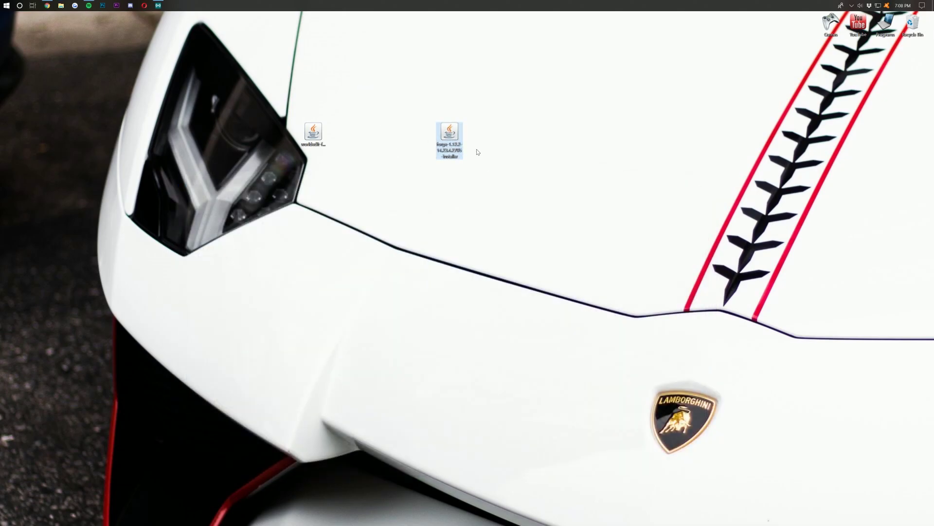
- Open the Forge installer with Java(TM) Platform SE binary, install the client and dismiss the completion message
{"action": "right_click", "coordinate": [453, 142]}
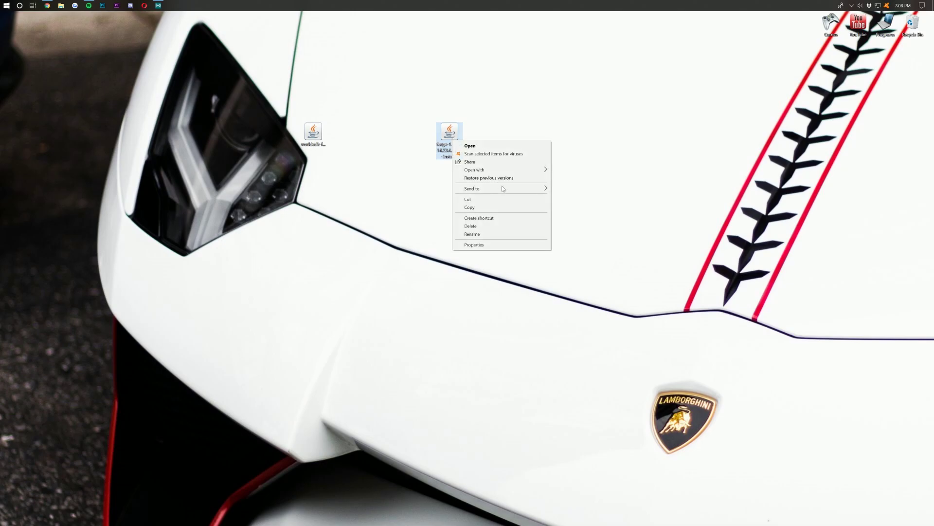
{"action": "mouse_move", "coordinate": [529, 170]}
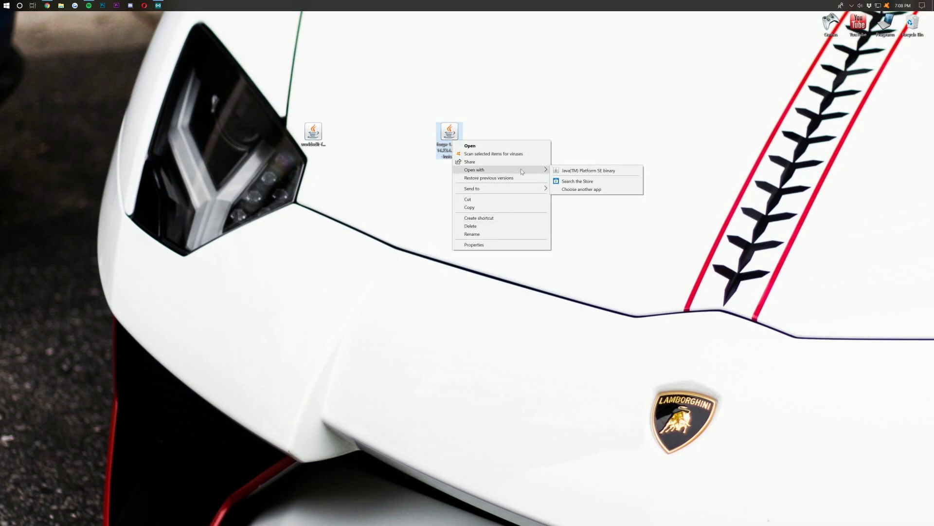
{"action": "left_click", "coordinate": [578, 172]}
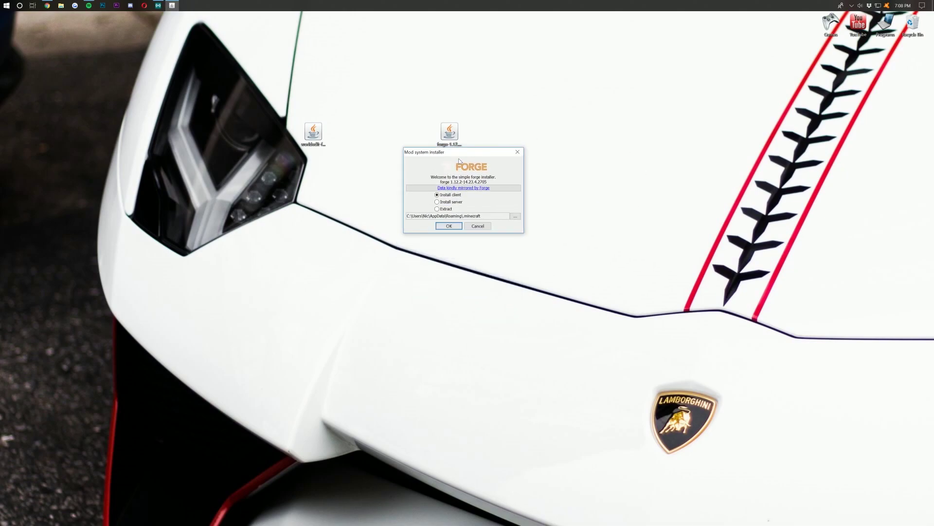
{"action": "left_click", "coordinate": [448, 226]}
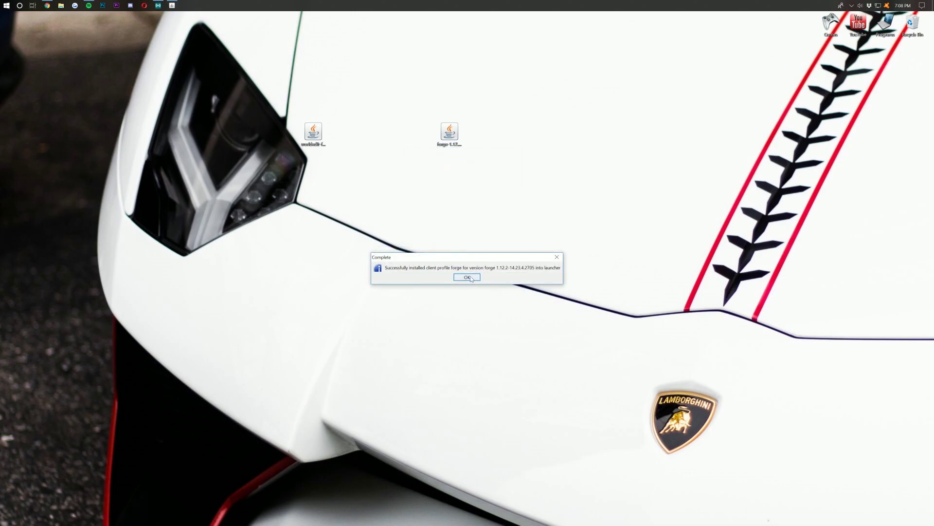
{"action": "left_click", "coordinate": [469, 280]}
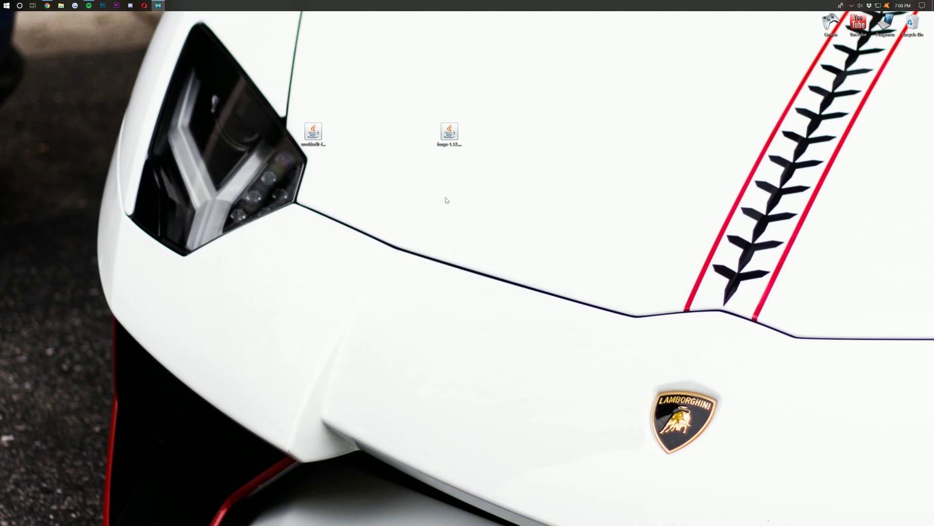
- Move the WorldEdit jar higher on the desktop and open the .minecraft folder inside %appdata%
{"action": "left_click_drag", "start_coordinate": [308, 141], "coordinate": [394, 137]}
{"action": "left_click", "coordinate": [395, 138]}
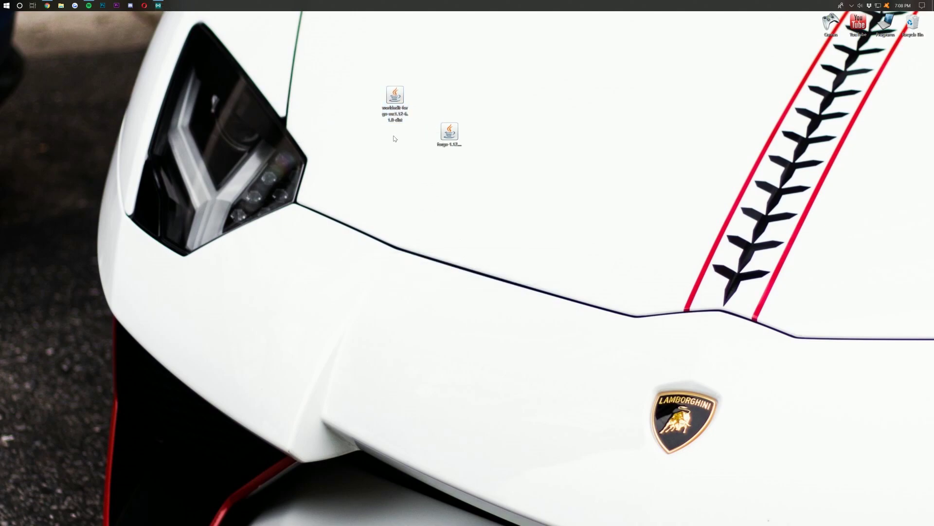
{"action": "key", "text": "super+r"}
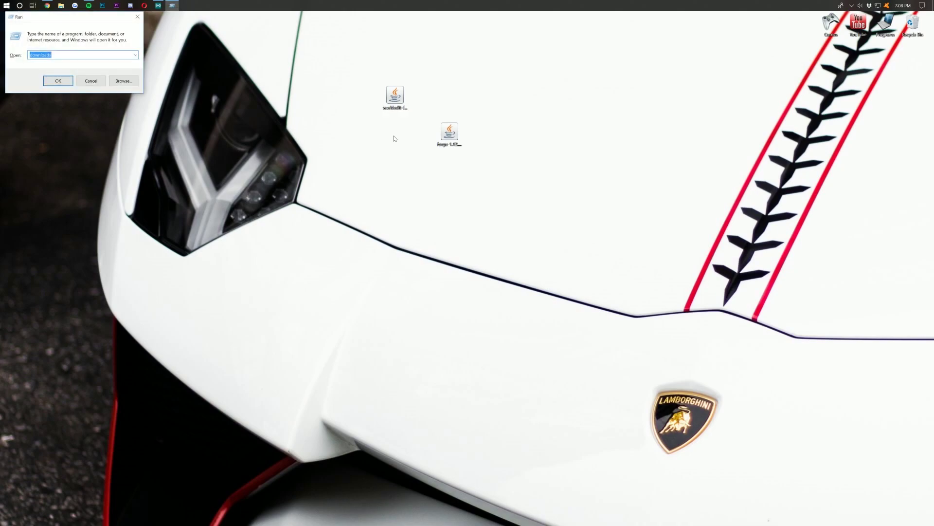
{"action": "type", "text": "%appdata%"}
{"action": "key", "text": "Return"}
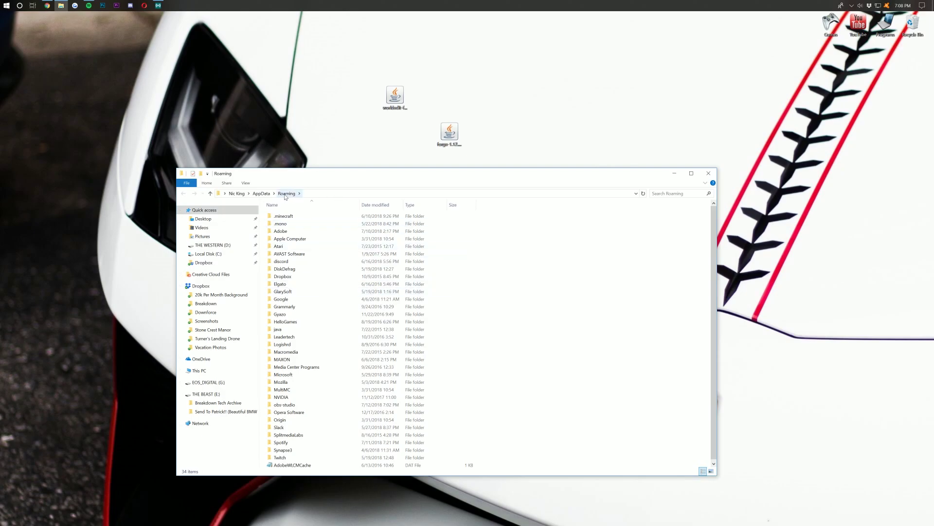
{"action": "left_click_drag", "start_coordinate": [312, 179], "coordinate": [312, 130]}
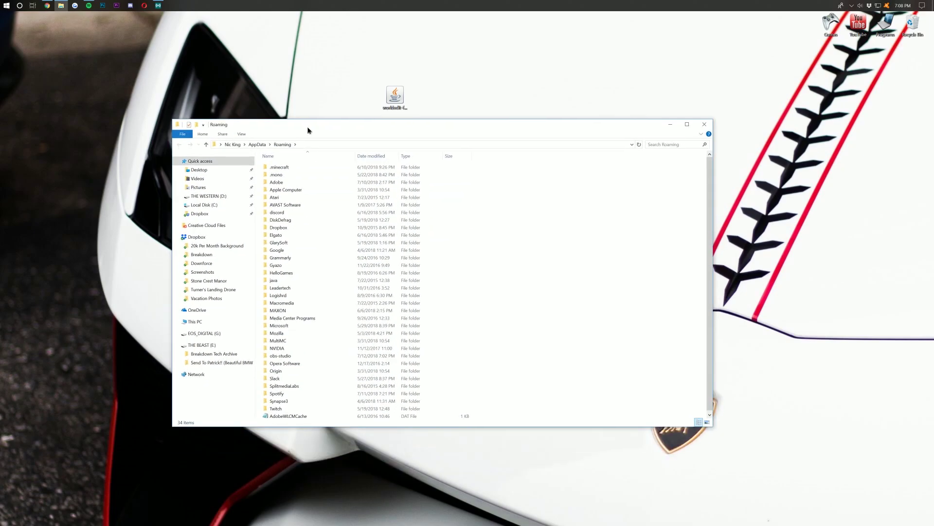
{"action": "double_click", "coordinate": [295, 169]}
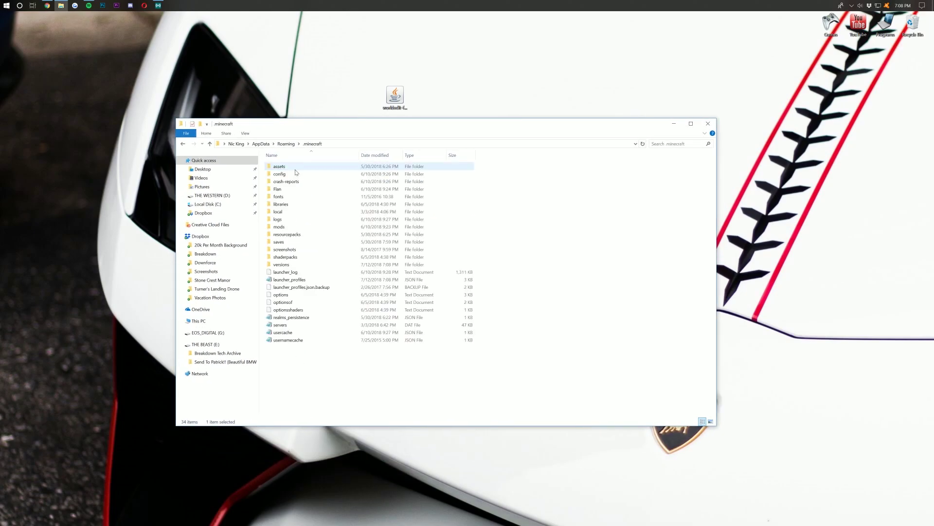
- Delete the mods folder from the .minecraft folder
{"action": "left_click", "coordinate": [282, 227]}
{"action": "right_click", "coordinate": [282, 230]}
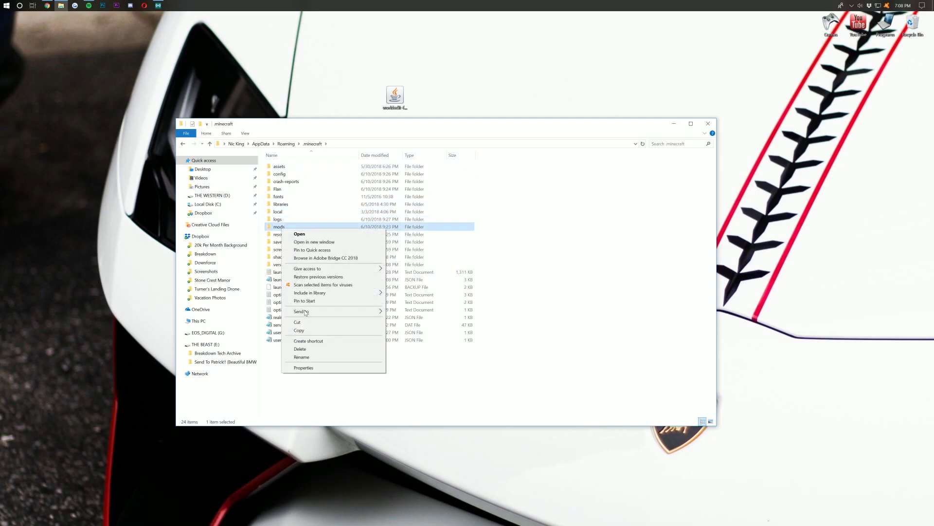
{"action": "left_click", "coordinate": [302, 349]}
{"action": "key", "text": "Return"}
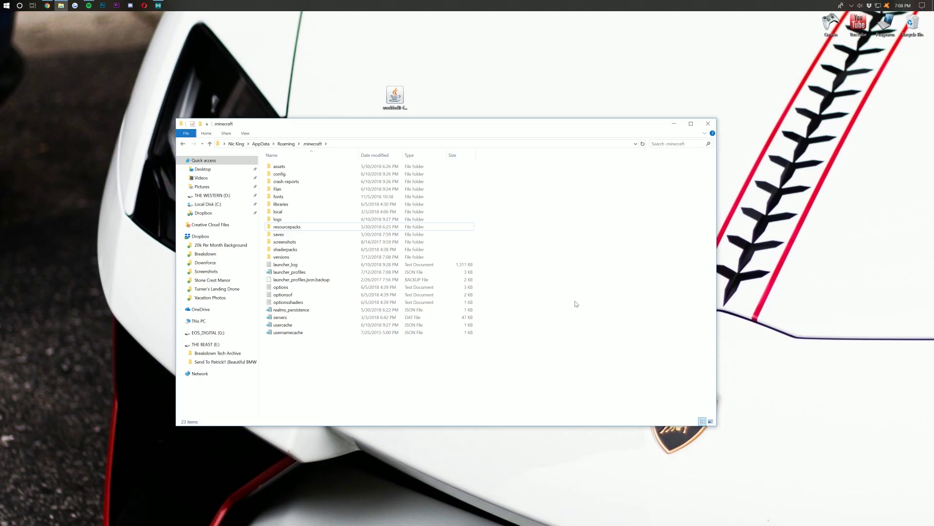
- Create a new folder named mods inside the .minecraft folder and open it
{"action": "right_click", "coordinate": [331, 346]}
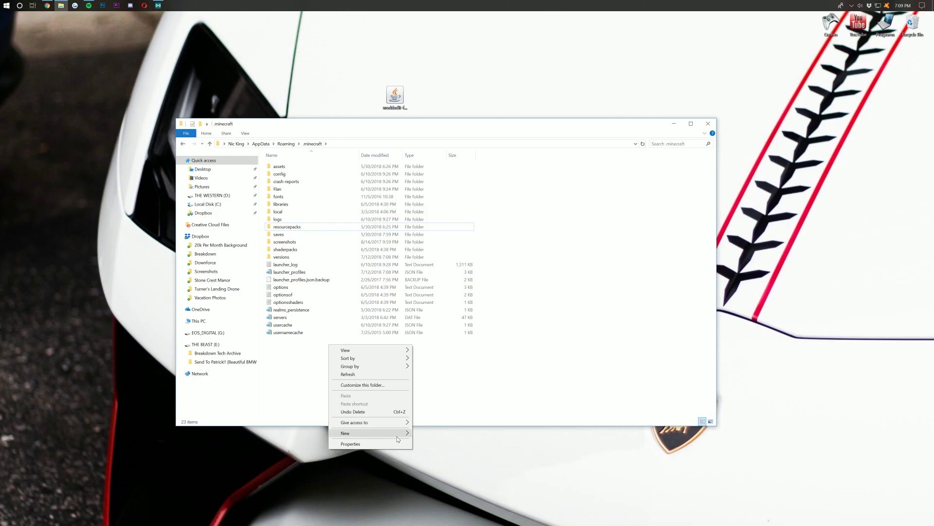
{"action": "mouse_move", "coordinate": [401, 436]}
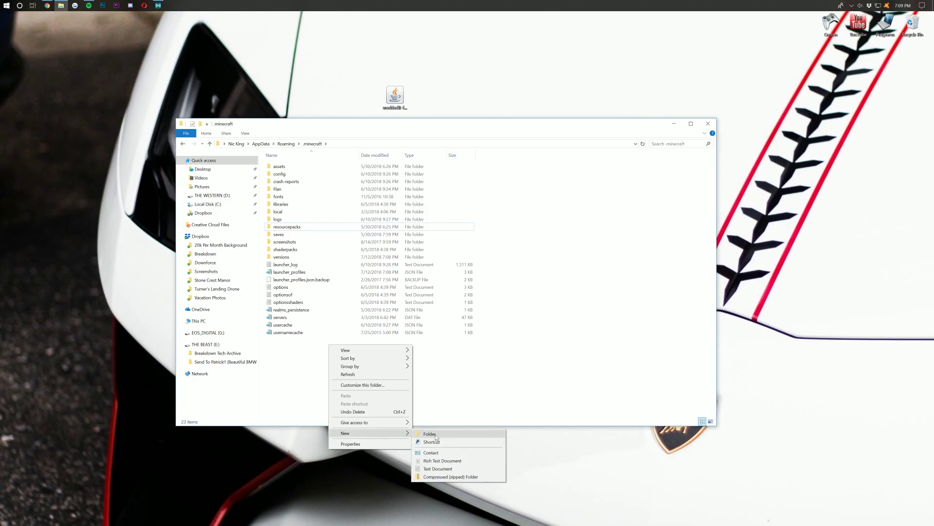
{"action": "left_click", "coordinate": [430, 433]}
{"action": "type", "text": "mods"}
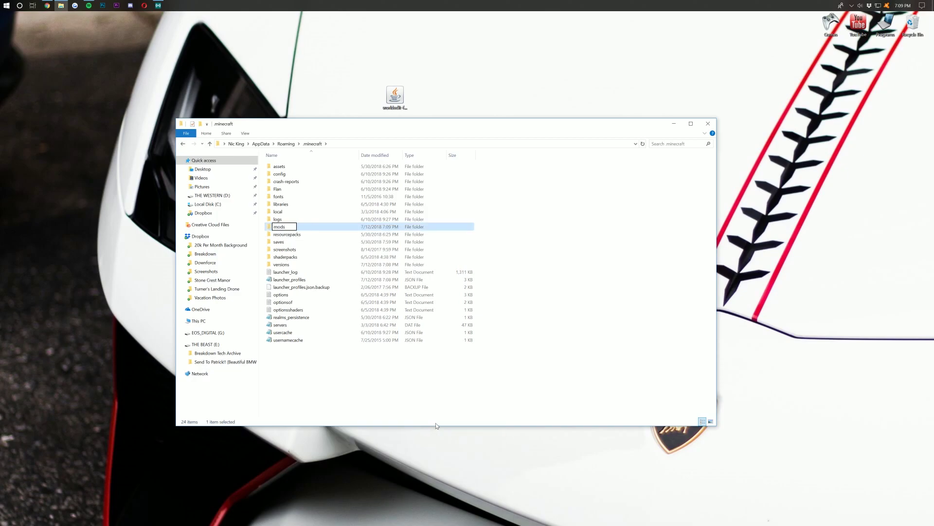
{"action": "left_click", "coordinate": [497, 228]}
{"action": "double_click", "coordinate": [300, 228]}
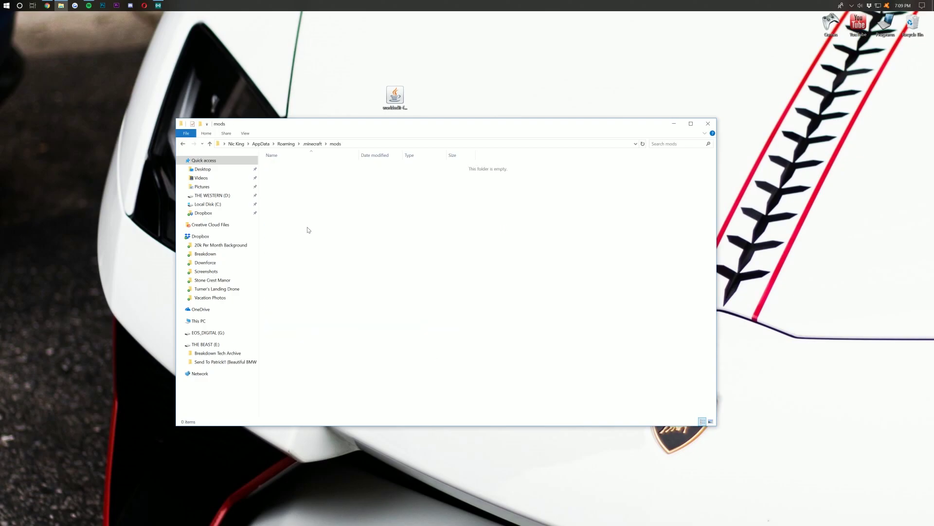
- Put the WorldEdit jar from the desktop into the mods folder and close the folder window
{"action": "left_click", "coordinate": [391, 108]}
{"action": "left_click_drag", "start_coordinate": [390, 108], "coordinate": [511, 236]}
{"action": "left_click", "coordinate": [501, 263]}
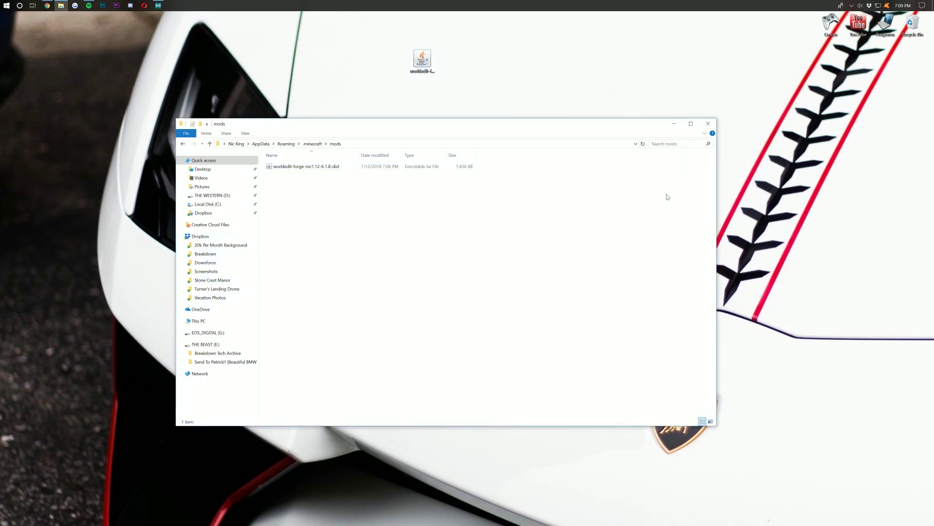
{"action": "left_click", "coordinate": [713, 124]}
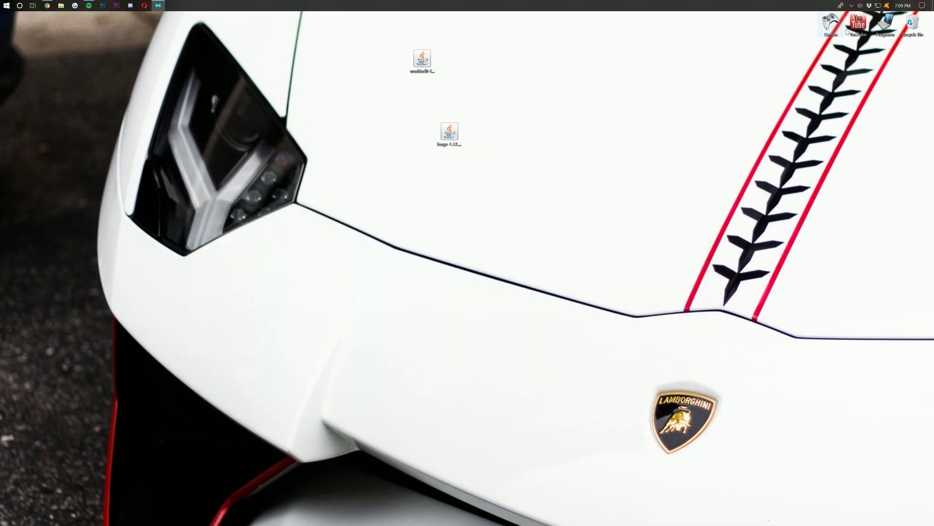
- Open the Minecraft launcher from the desktop's Games folder, close that folder, and choose the forge profile
{"action": "double_click", "coordinate": [832, 27]}
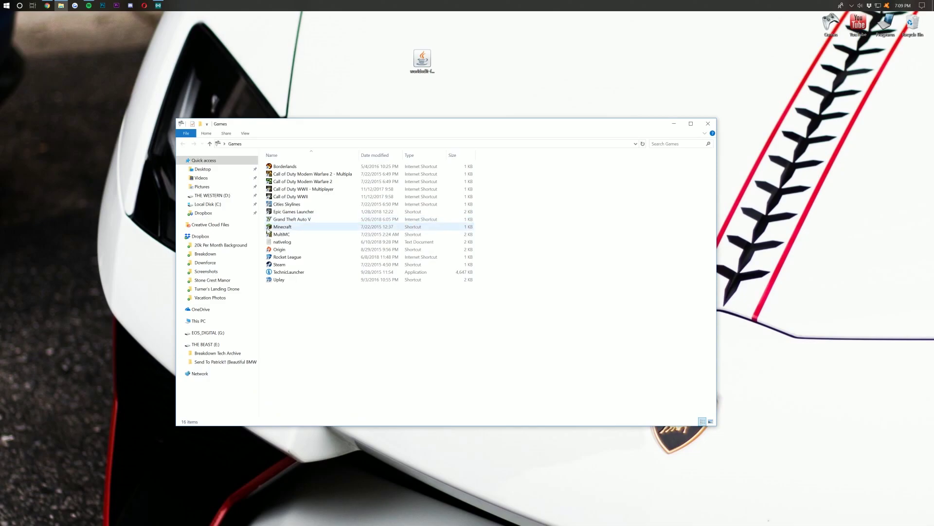
{"action": "double_click", "coordinate": [308, 228]}
{"action": "left_click", "coordinate": [712, 121]}
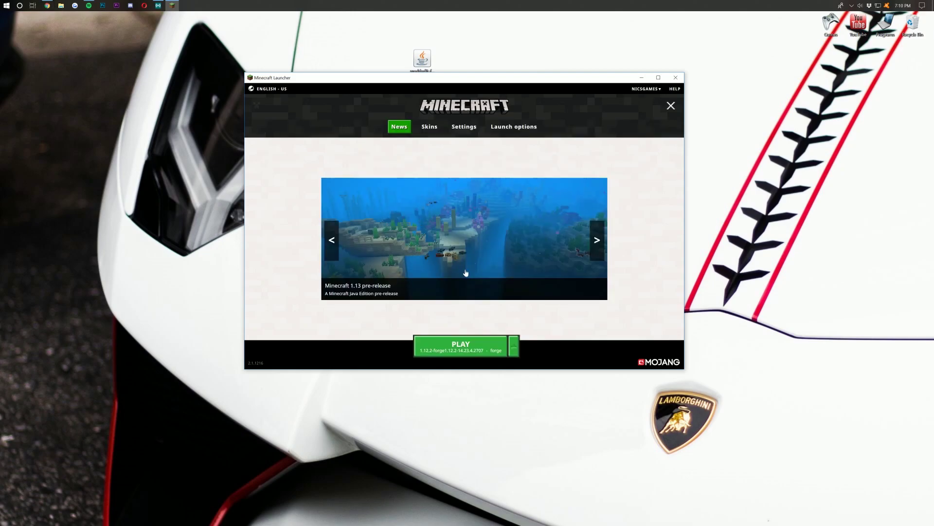
{"action": "left_click", "coordinate": [514, 349]}
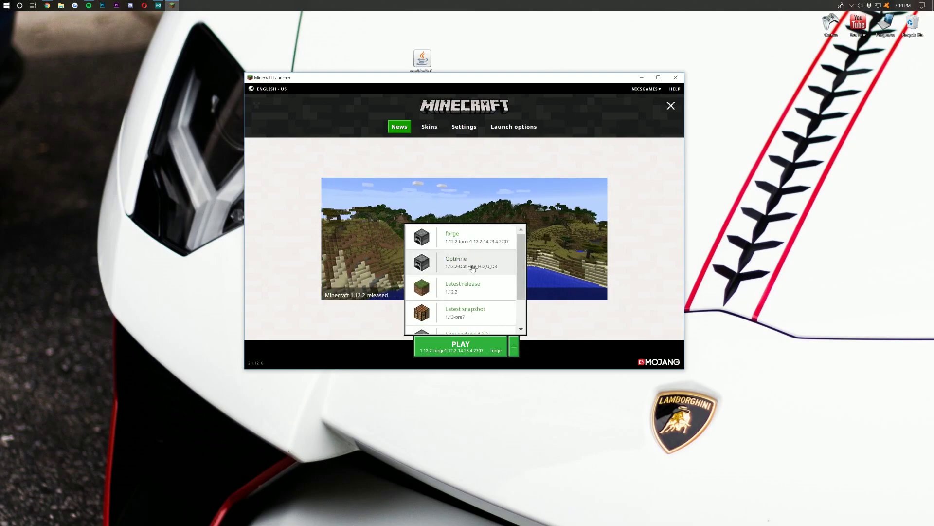
{"action": "left_click", "coordinate": [450, 241]}
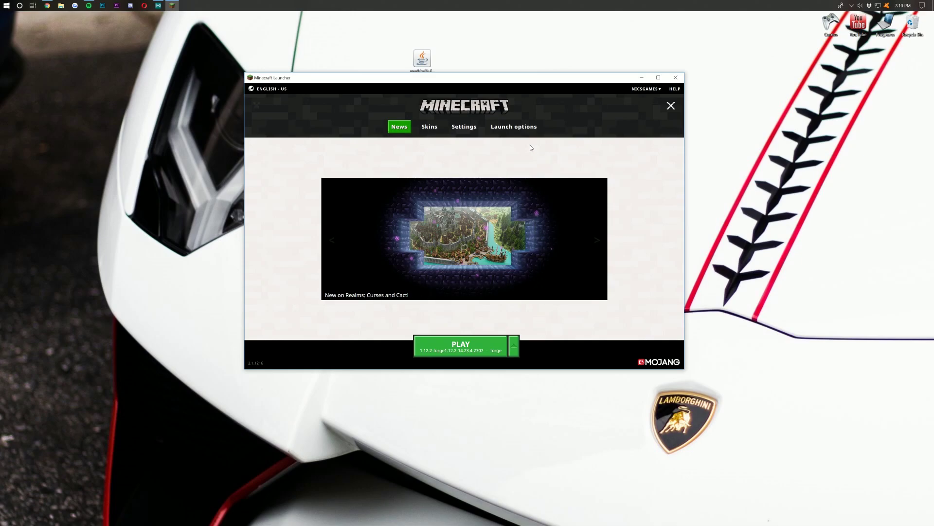
- Set the forge launch option's version to release 1.12.2-forge1.12.2-14.23.4.2707 and save the profile
{"action": "left_click", "coordinate": [507, 126]}
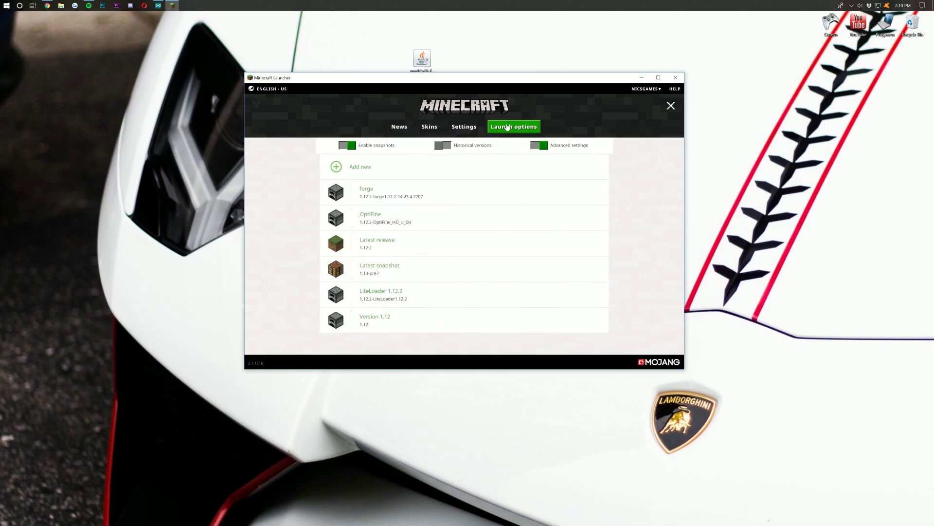
{"action": "left_click", "coordinate": [399, 196]}
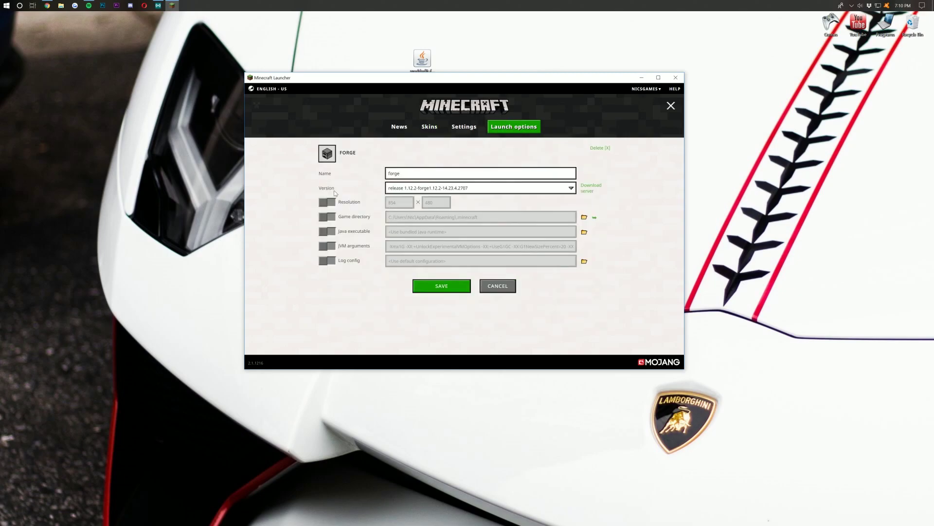
{"action": "left_click", "coordinate": [444, 190]}
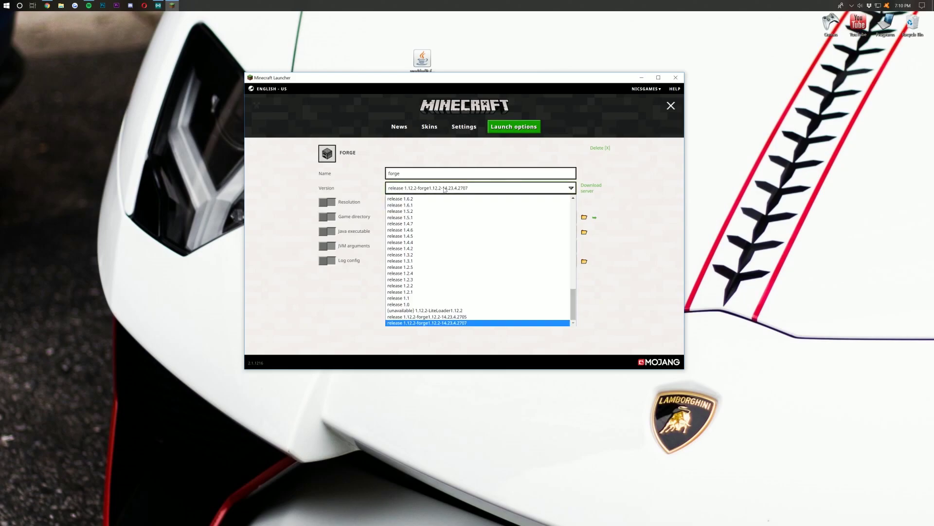
{"action": "left_click", "coordinate": [464, 323]}
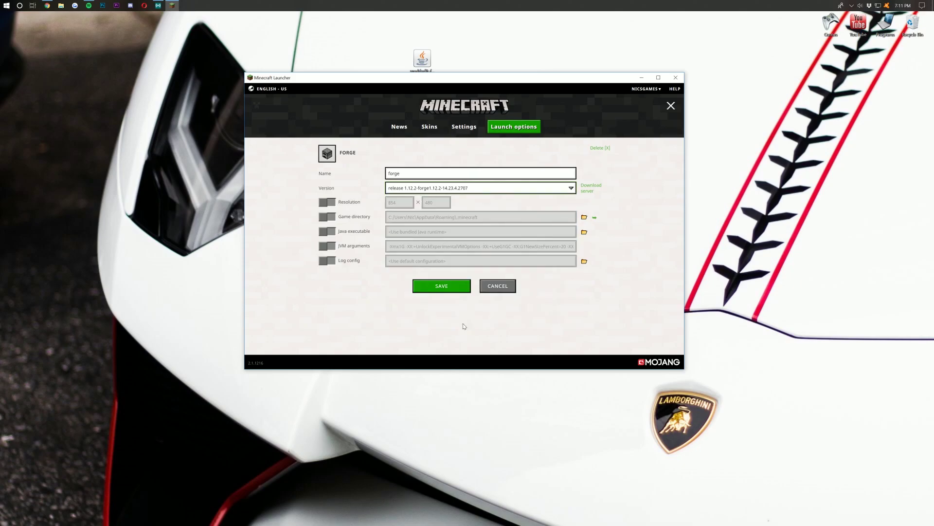
{"action": "left_click", "coordinate": [447, 287]}
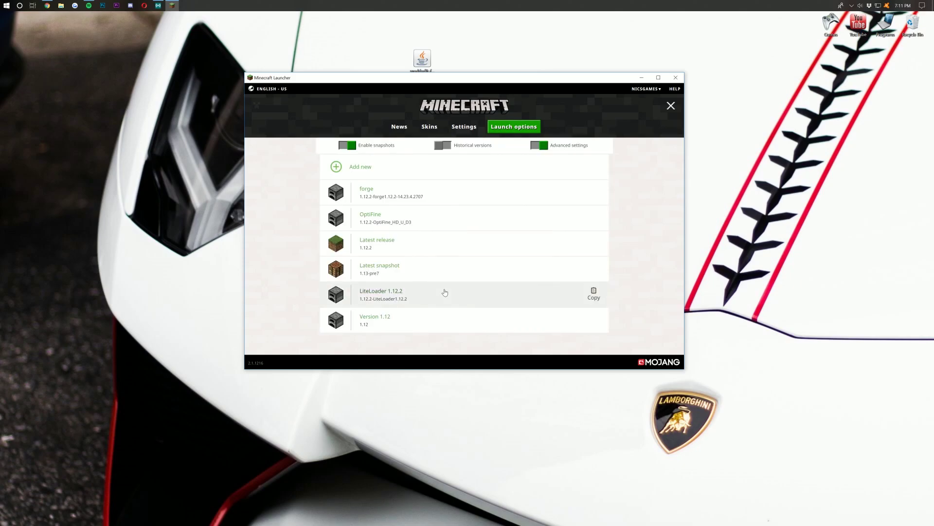
- Launch the game with the forge profile, and enlarge and reposition the game window
{"action": "left_click", "coordinate": [403, 128]}
{"action": "left_click", "coordinate": [511, 346]}
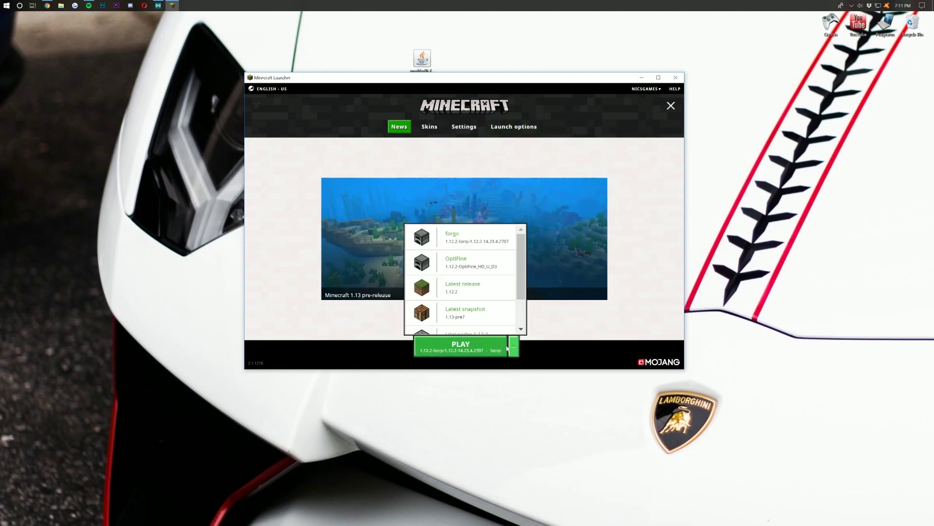
{"action": "left_click", "coordinate": [438, 238]}
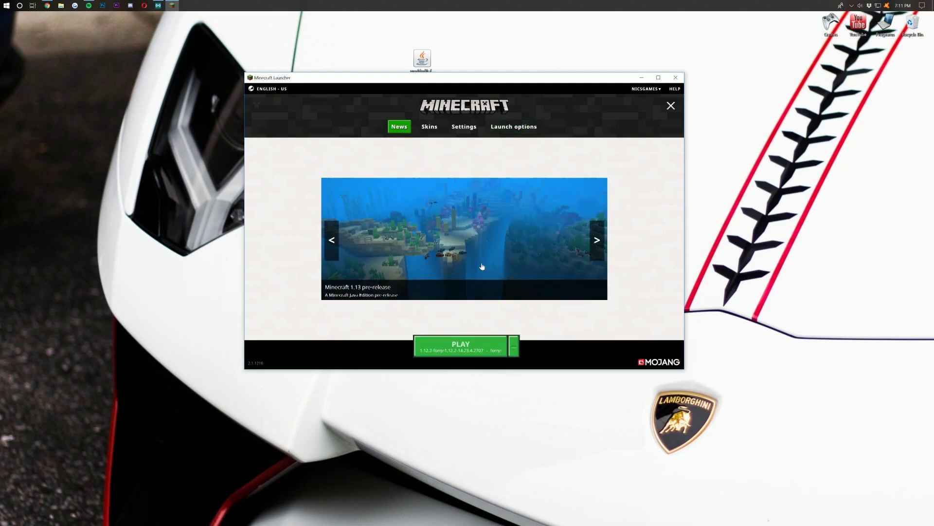
{"action": "left_click", "coordinate": [444, 357]}
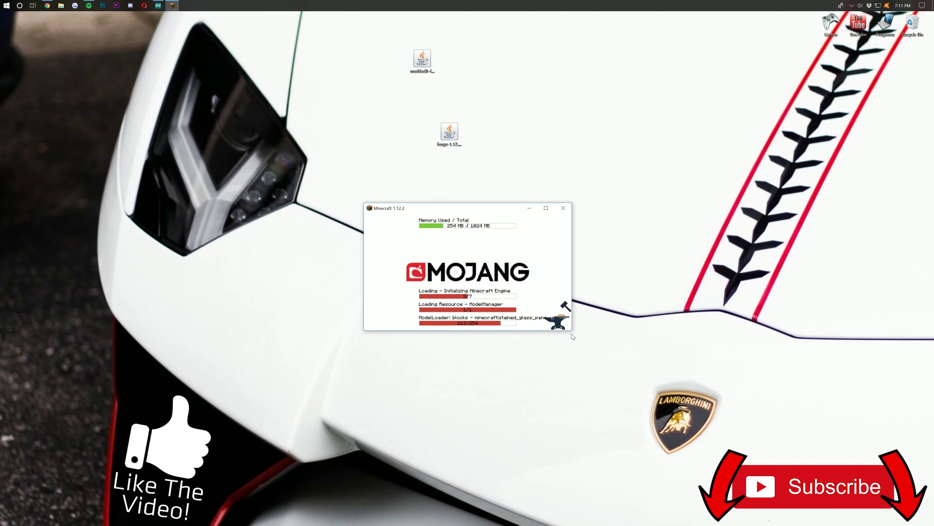
{"action": "left_click_drag", "start_coordinate": [572, 334], "coordinate": [822, 485]}
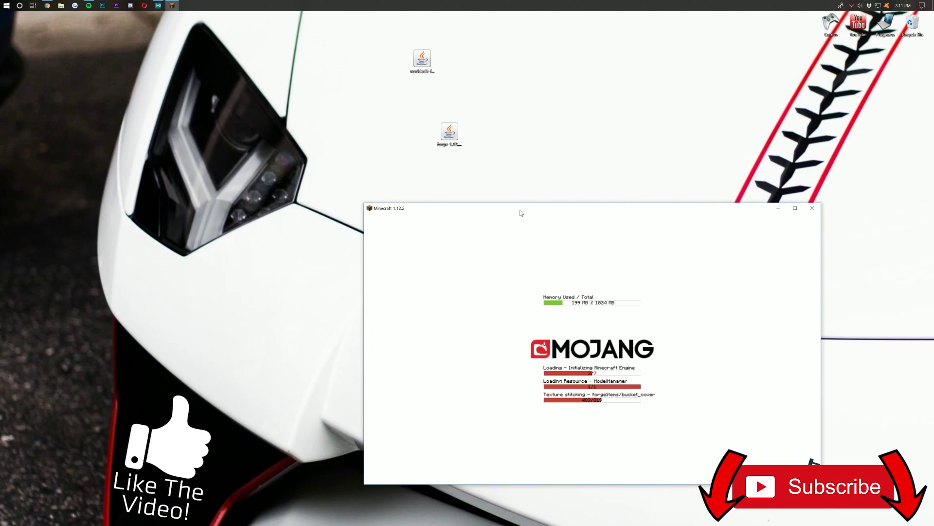
{"action": "left_click_drag", "start_coordinate": [521, 213], "coordinate": [409, 123]}
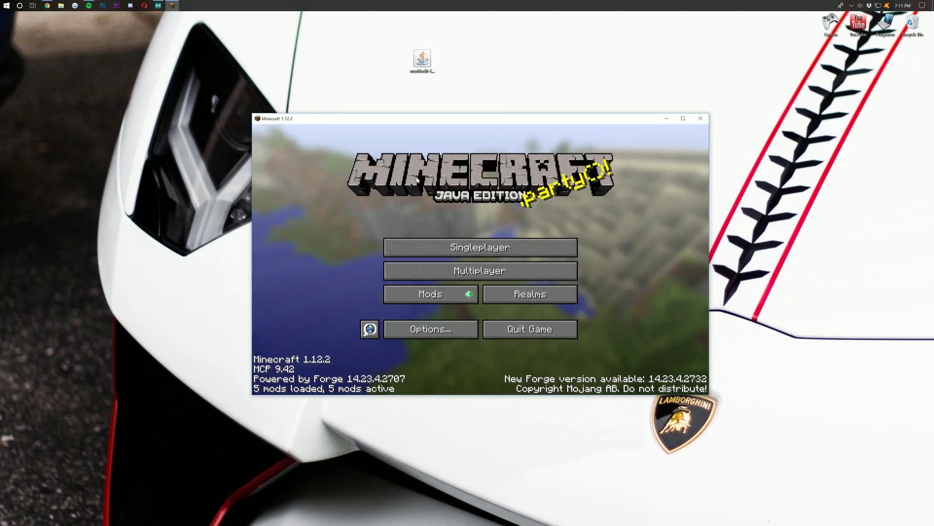
- View the WorldEdit entry's details in the game's mod list and return to the title screen
{"action": "left_click", "coordinate": [398, 300]}
{"action": "scroll", "coordinate": [306, 265], "scroll_direction": "down", "scroll_amount": 1}
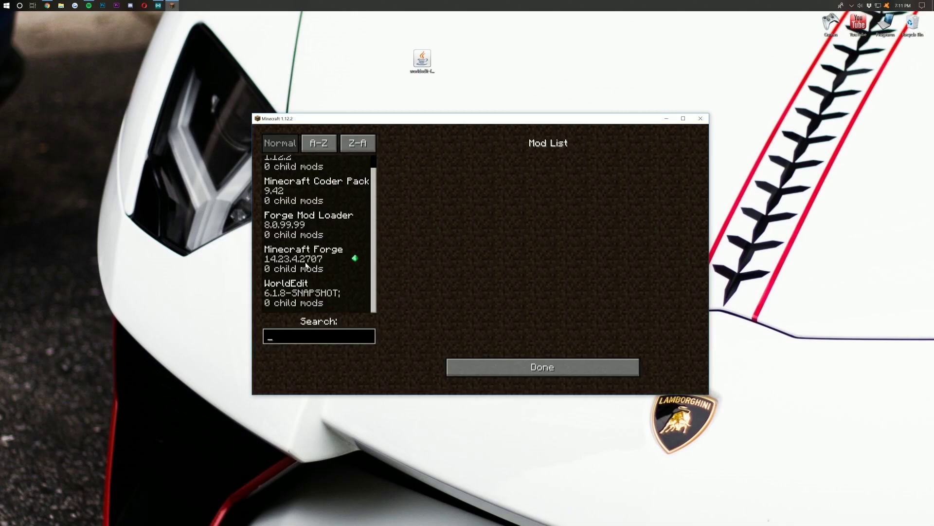
{"action": "left_click", "coordinate": [291, 292]}
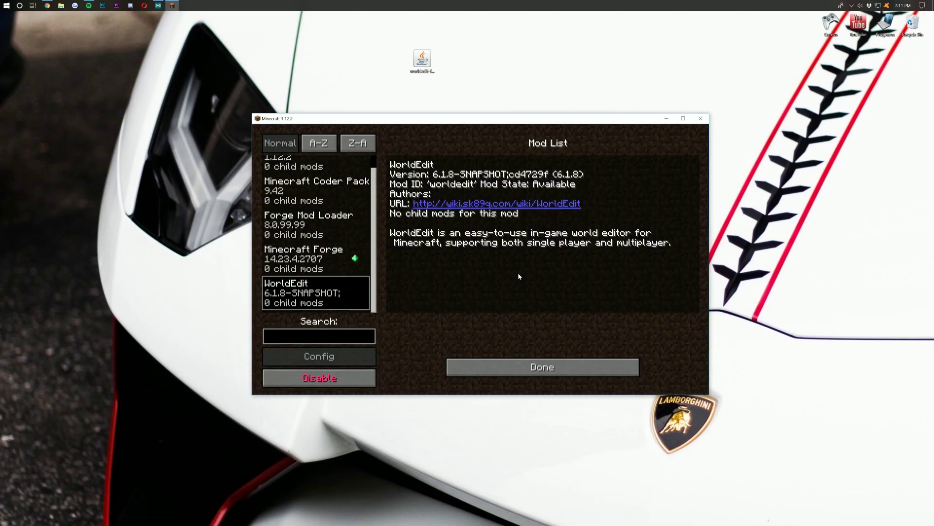
{"action": "left_click", "coordinate": [522, 367]}
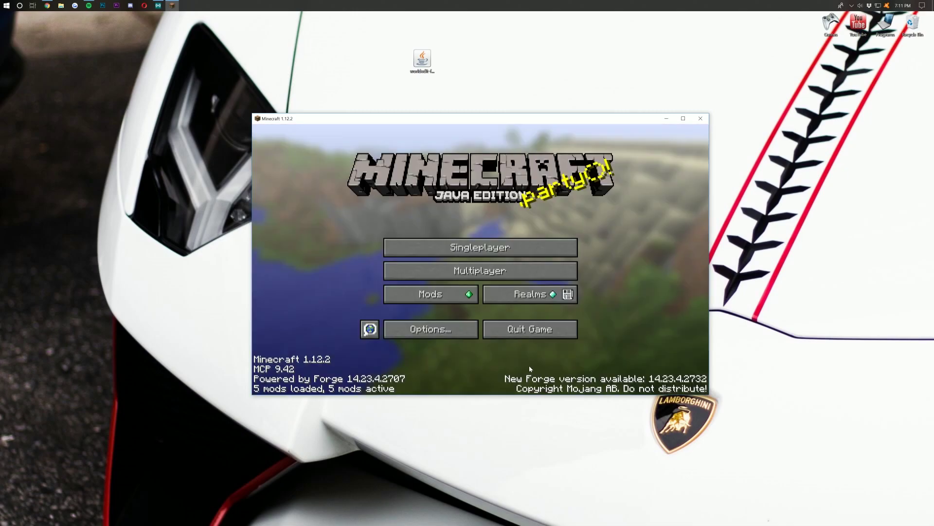
- Create a new singleplayer world named World Edit in Creative game mode
{"action": "left_click", "coordinate": [432, 249]}
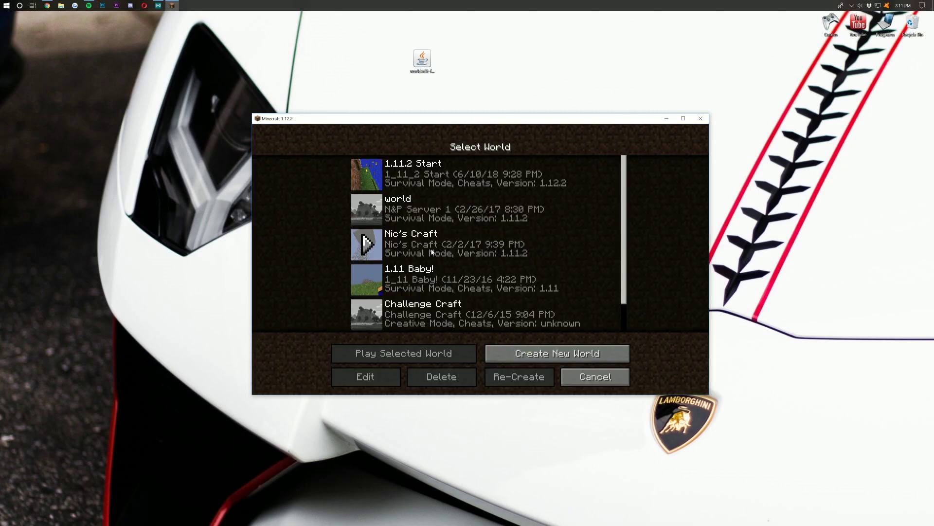
{"action": "left_click", "coordinate": [509, 354]}
{"action": "key", "text": "ctrl+a"}
{"action": "type", "text": "World Edit"}
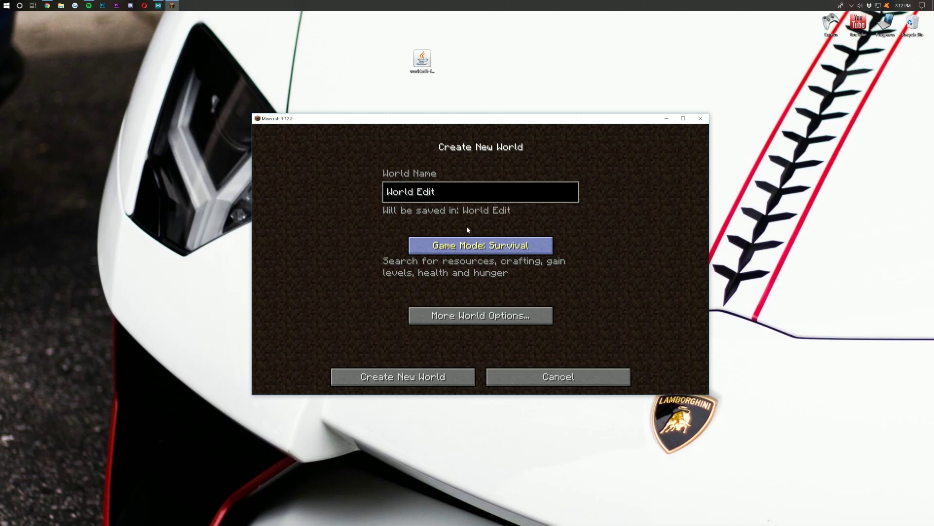
{"action": "left_click", "coordinate": [497, 248]}
{"action": "left_click", "coordinate": [500, 251]}
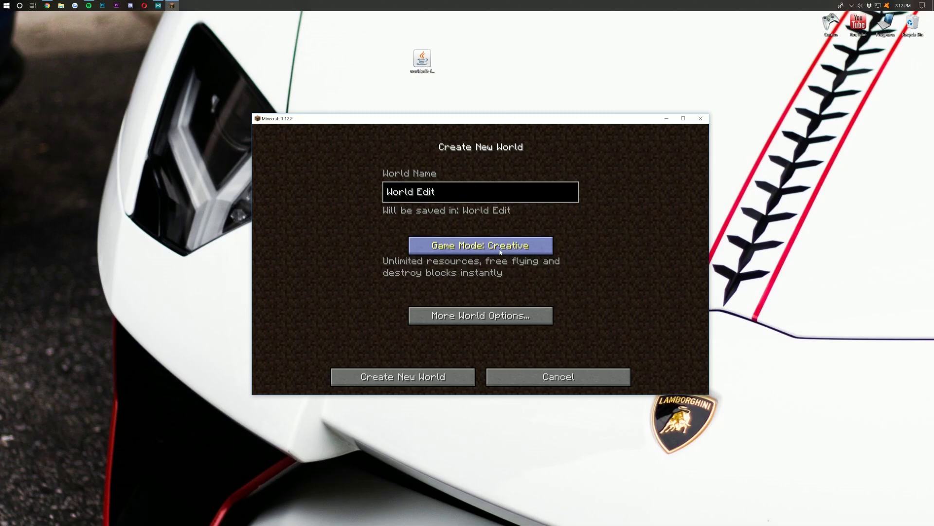
{"action": "left_click", "coordinate": [419, 377]}
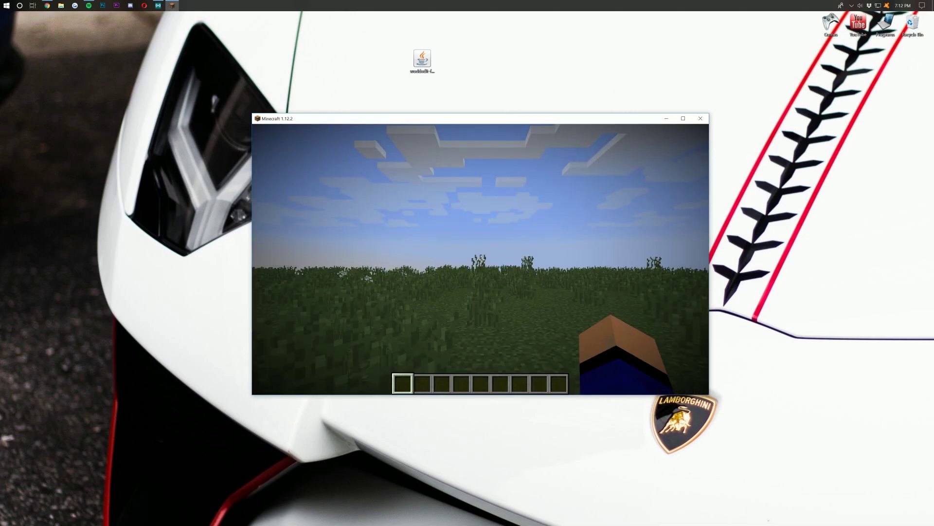
- Search the creative inventory for axe and place the Wooden Axe in the first hotbar slot
{"action": "key", "text": "e"}
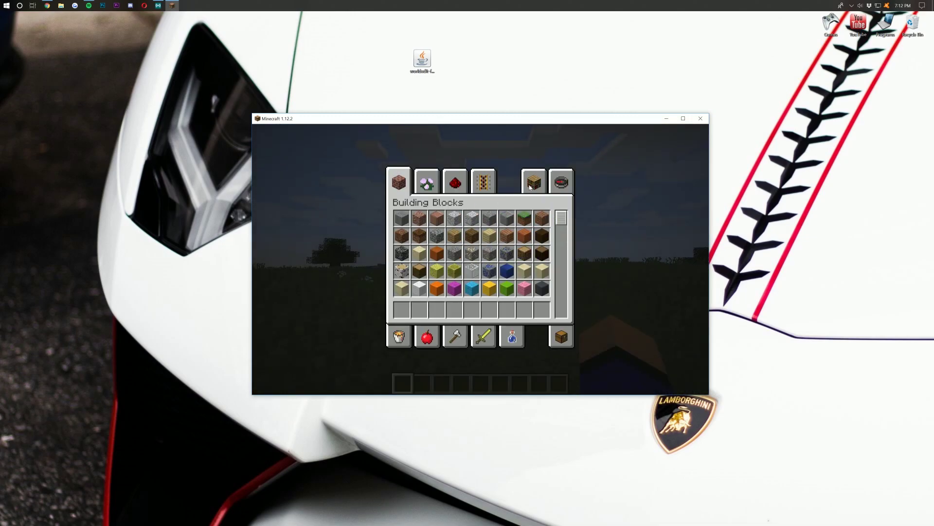
{"action": "left_click", "coordinate": [561, 182]}
{"action": "type", "text": "w"}
{"action": "key", "text": "BackSpace"}
{"action": "type", "text": "axe"}
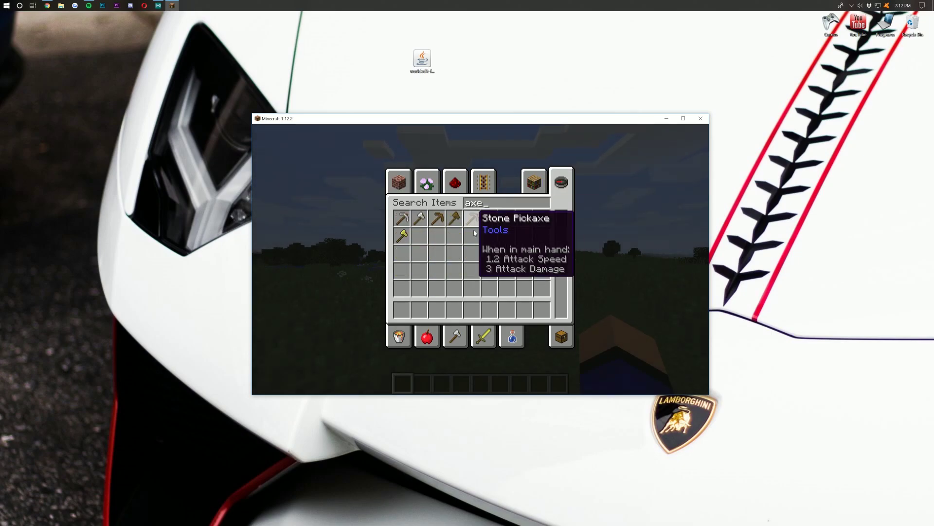
{"action": "left_click", "coordinate": [451, 224]}
{"action": "left_click", "coordinate": [402, 311]}
{"action": "key", "text": "Escape"}
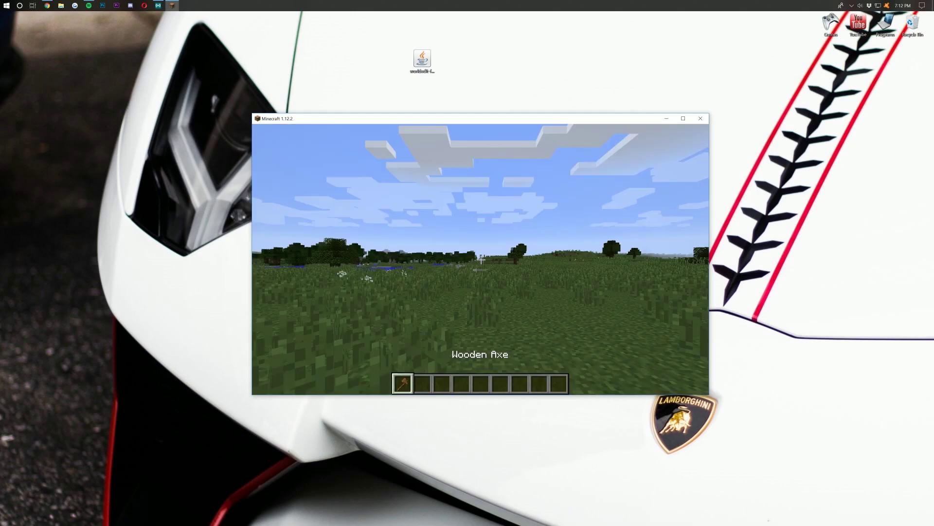
- Mark the second position at (-205, 63, 239) and the first at (-203, 64, 238) with the axe, and run //copy
{"action": "right_click", "coordinate": [481, 259]}
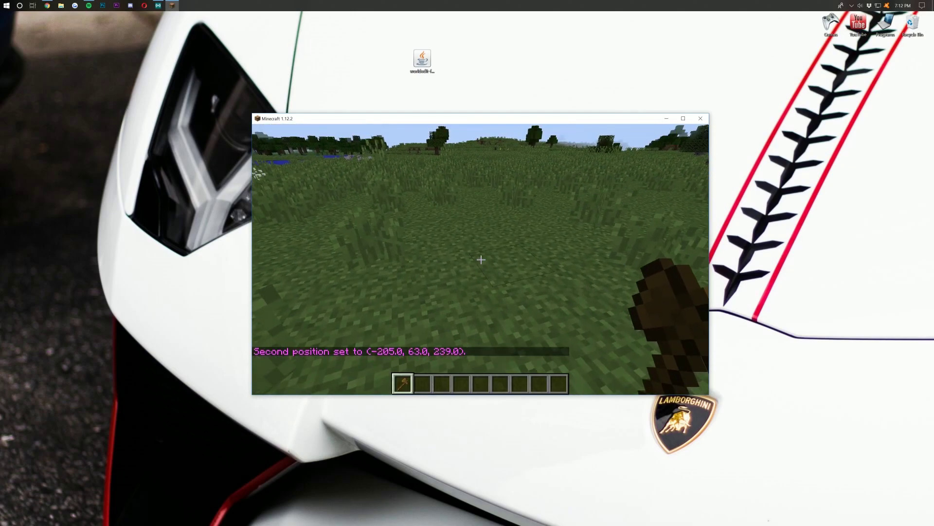
{"action": "left_click", "coordinate": [480, 259]}
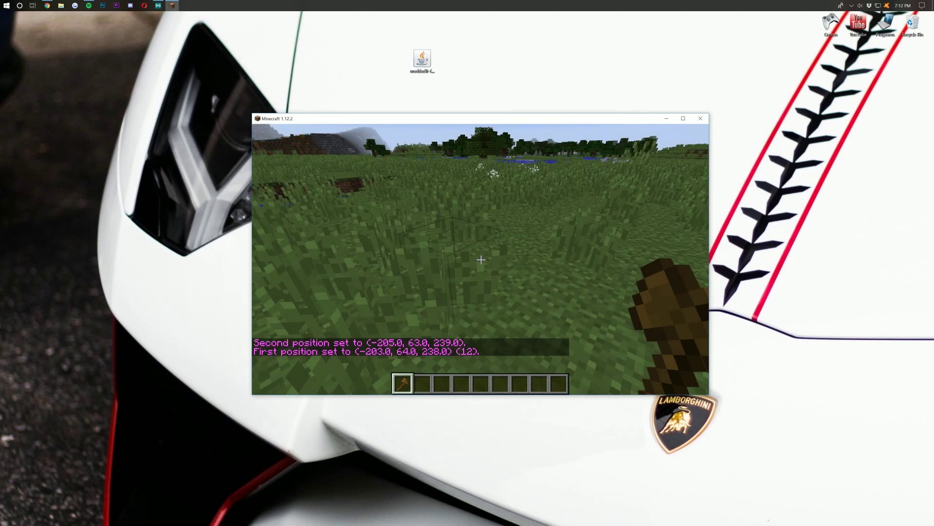
{"action": "key", "text": "slash"}
{"action": "type", "text": "/cor"}
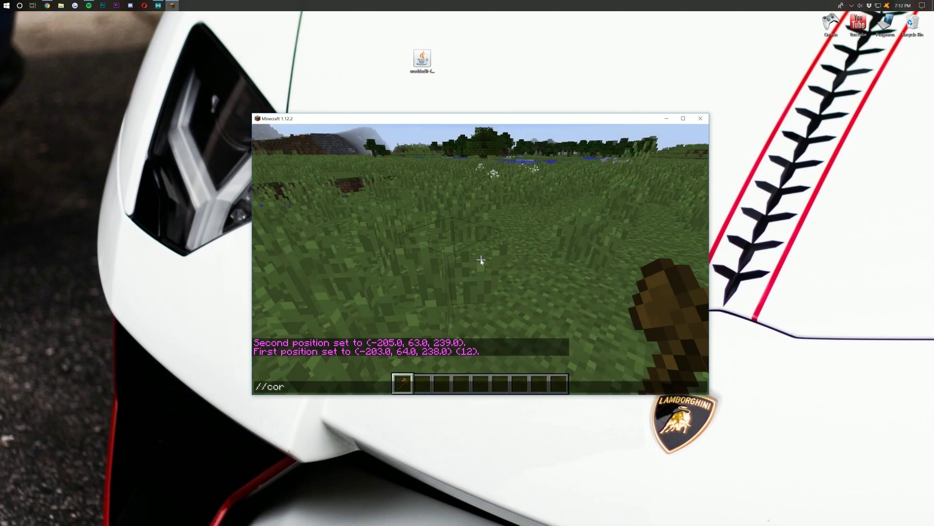
{"action": "type", "text": "py"}
{"action": "key", "text": "Return"}
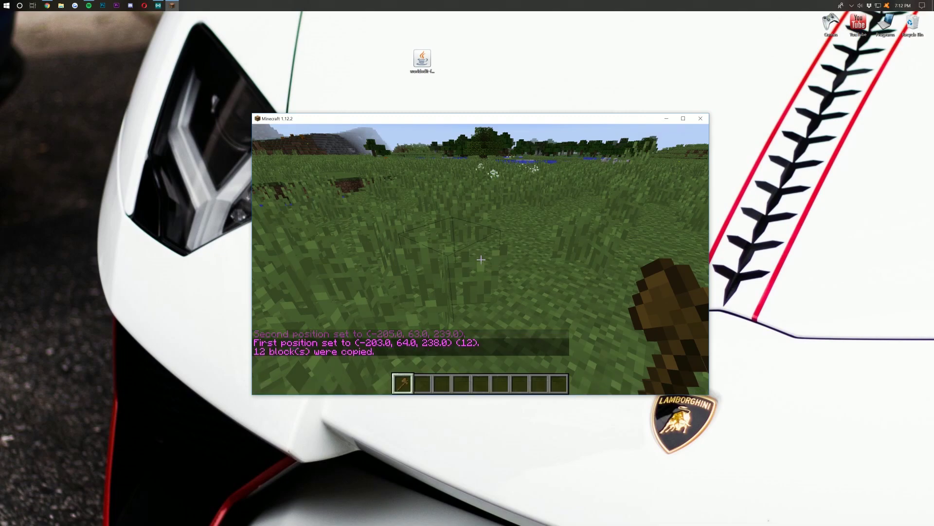
{"action": "key", "text": "a"}
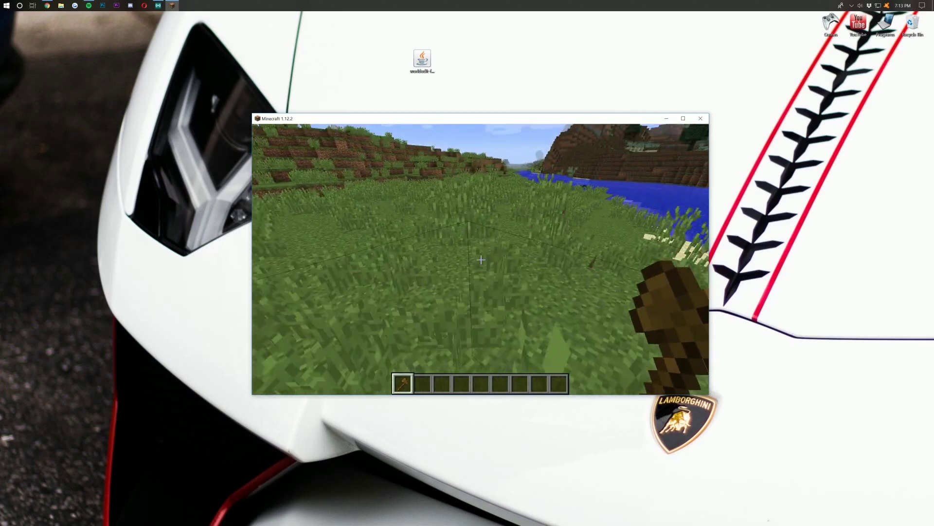
{"action": "key", "text": "w"}
{"action": "left_click", "coordinate": [481, 260]}
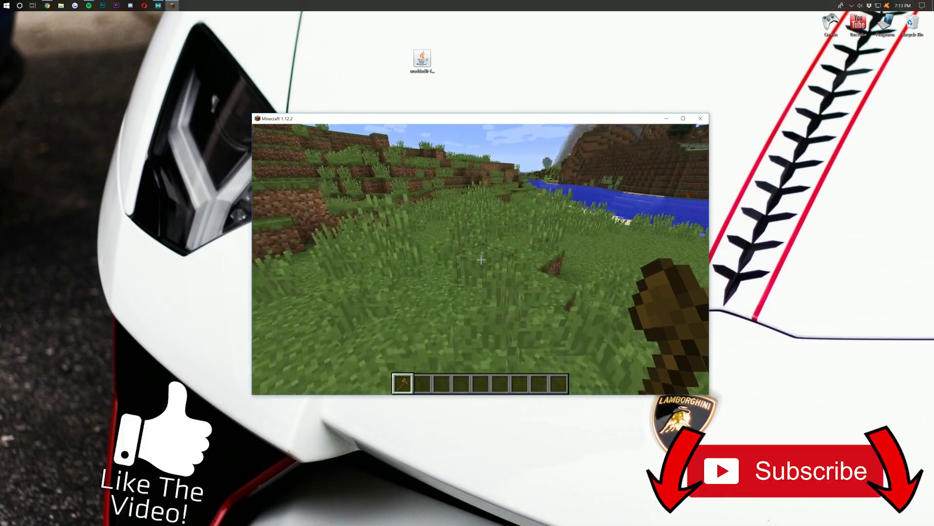